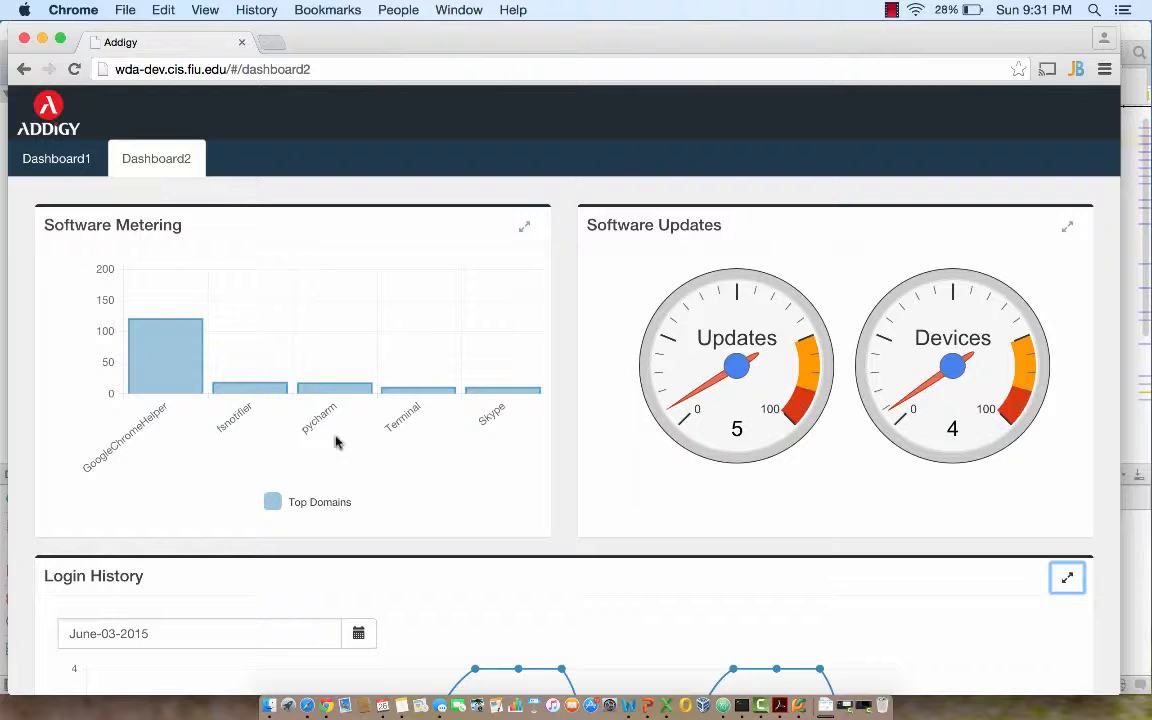
Step: Expand the Software Metering widget and set its usage chart to show the top 10 applications
mouse_move(130, 358)
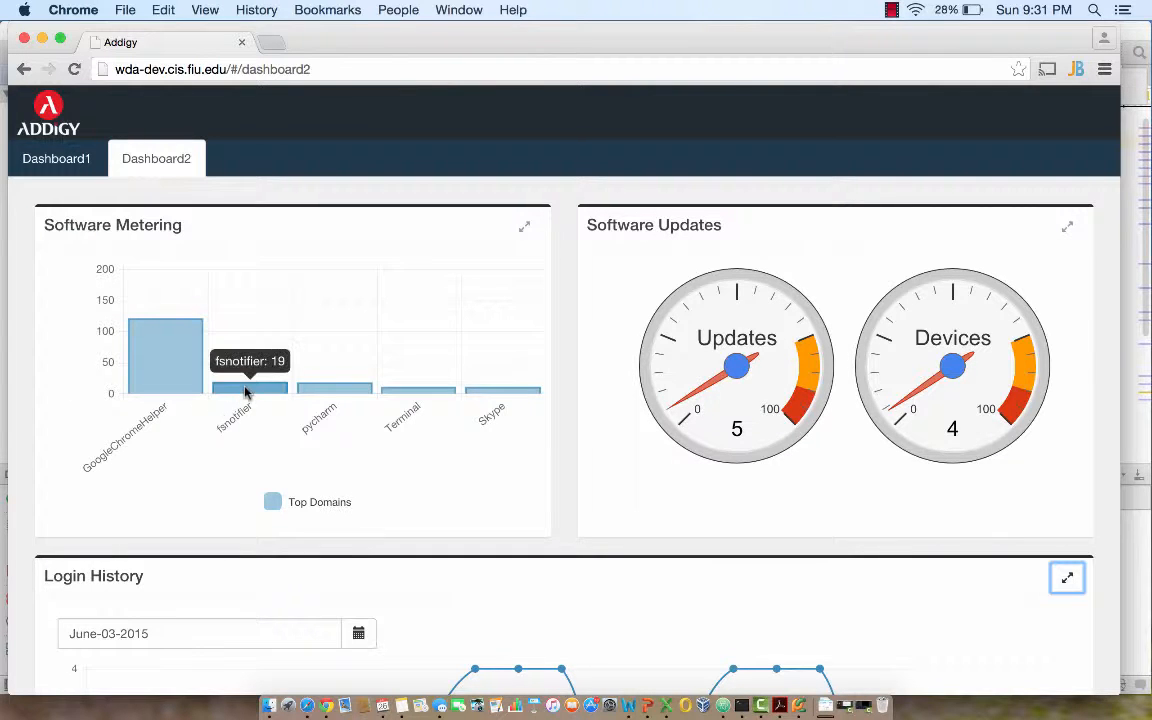
left_click(526, 233)
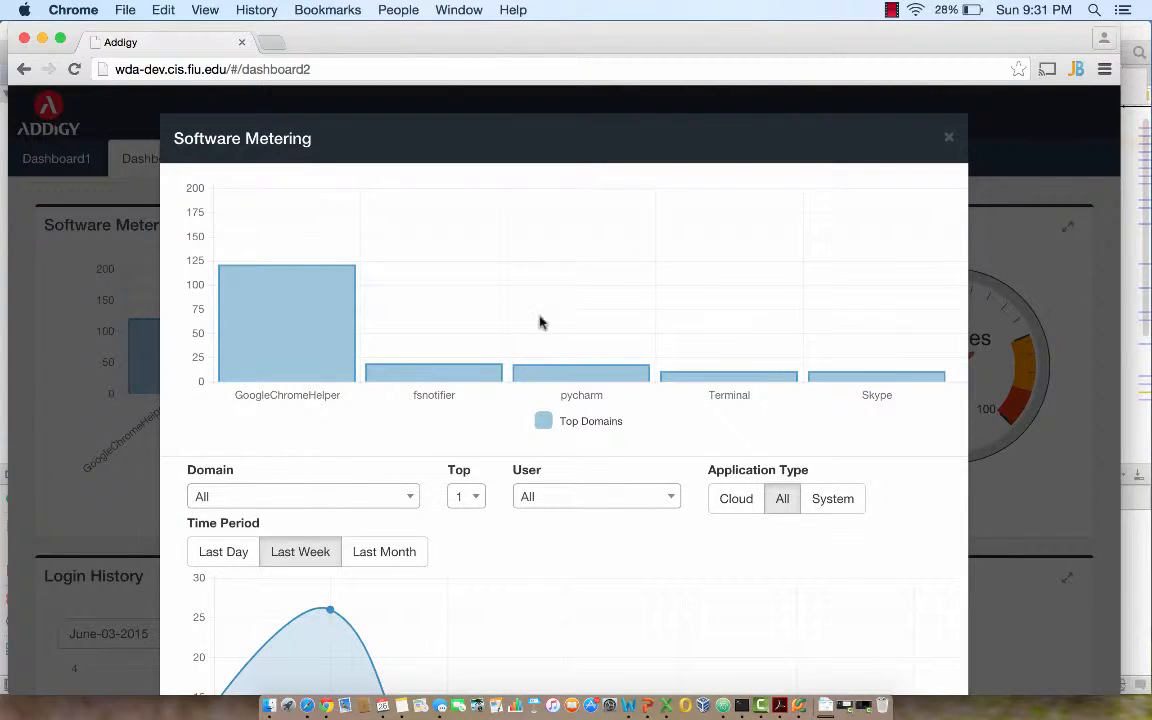
scroll(385, 425, "down", 5)
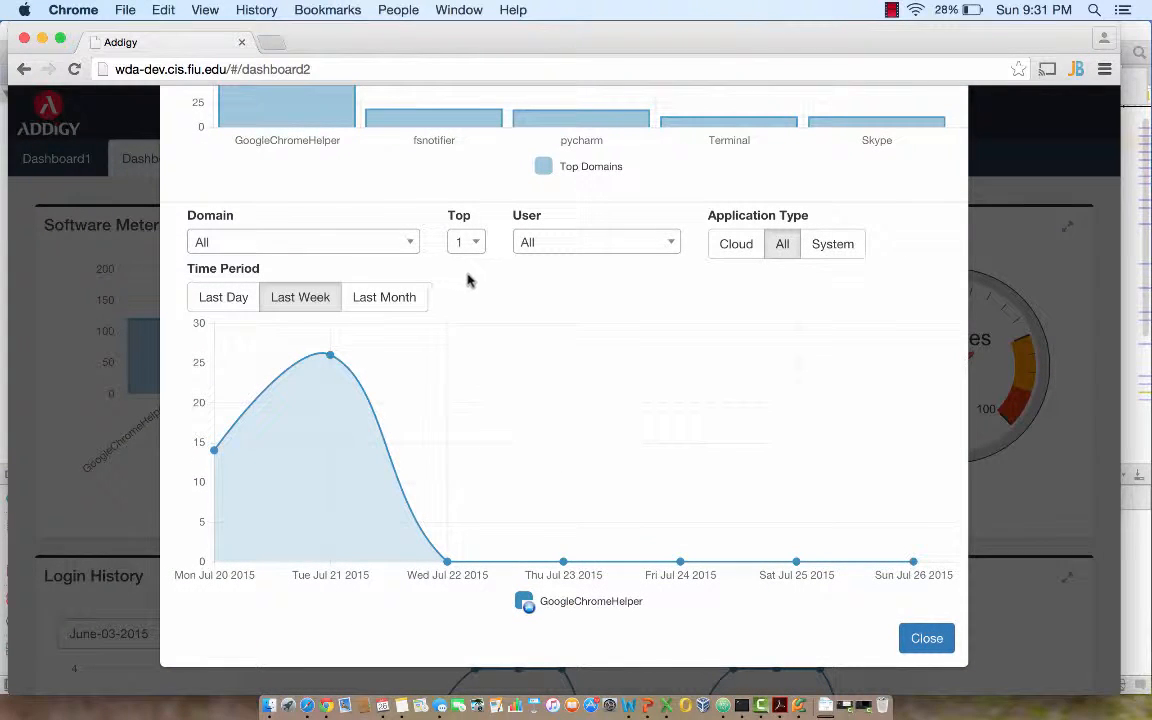
left_click(478, 250)
scroll(468, 358, "down", 2)
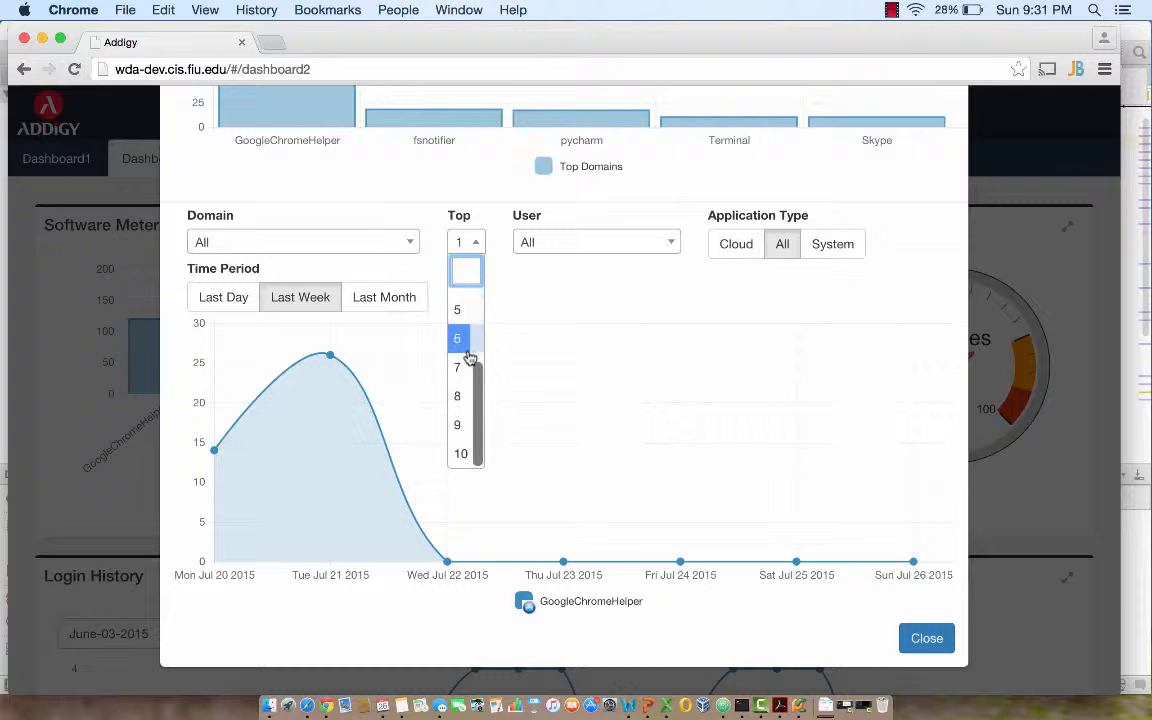
left_click(463, 446)
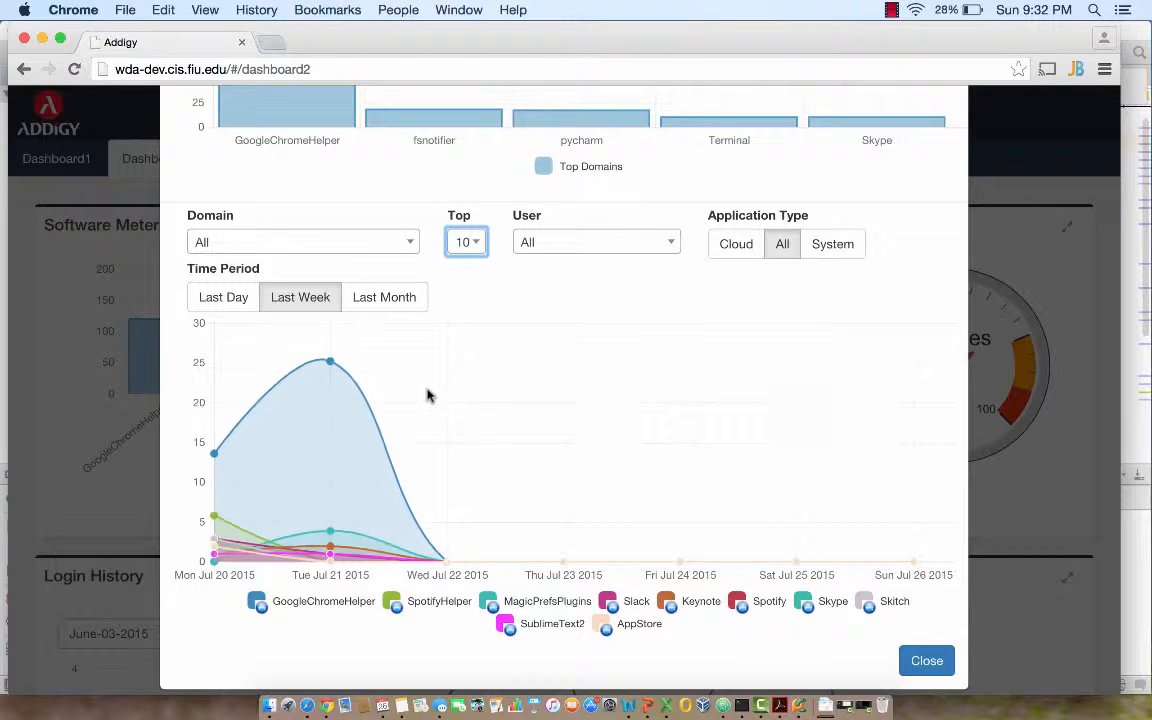
Step: Compare the Last Month and Last Week time periods on the usage chart, leaving Last Month selected
left_click(409, 306)
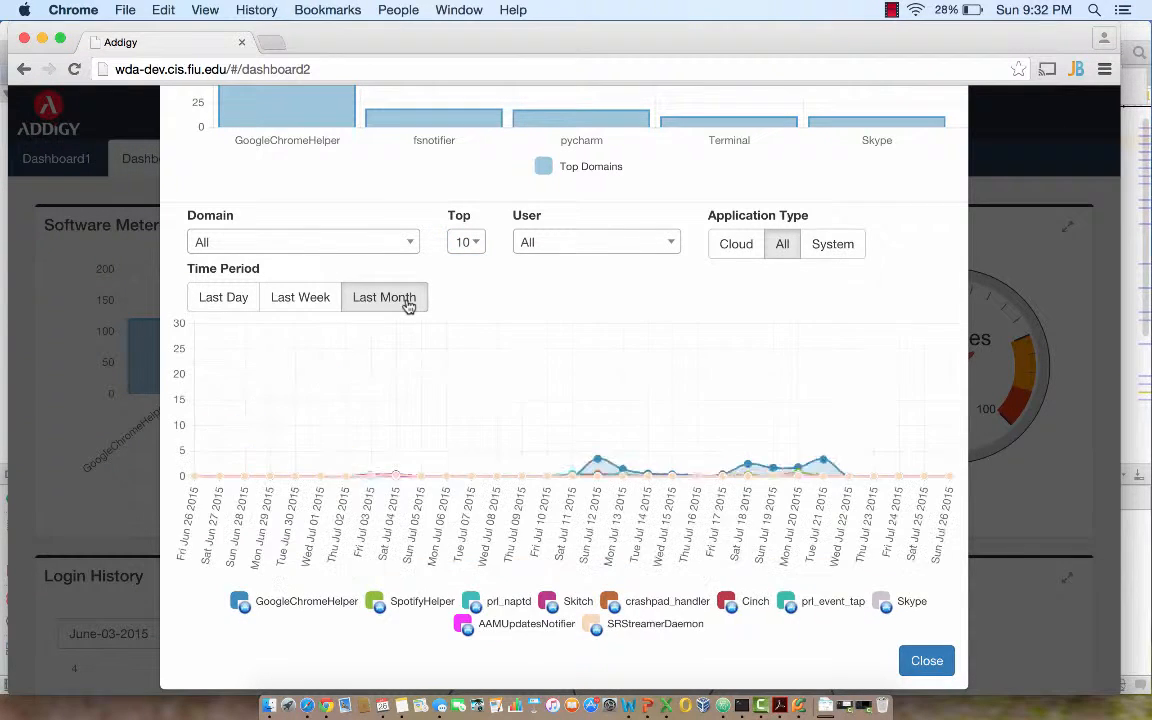
left_click(312, 304)
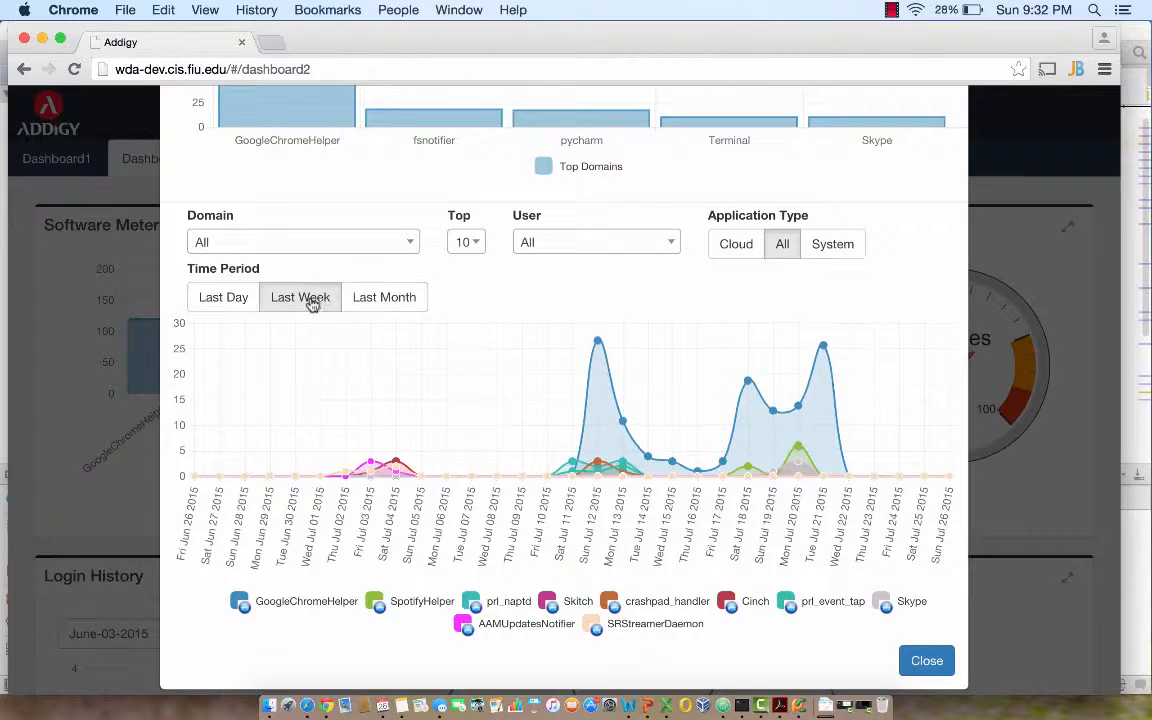
left_click(385, 298)
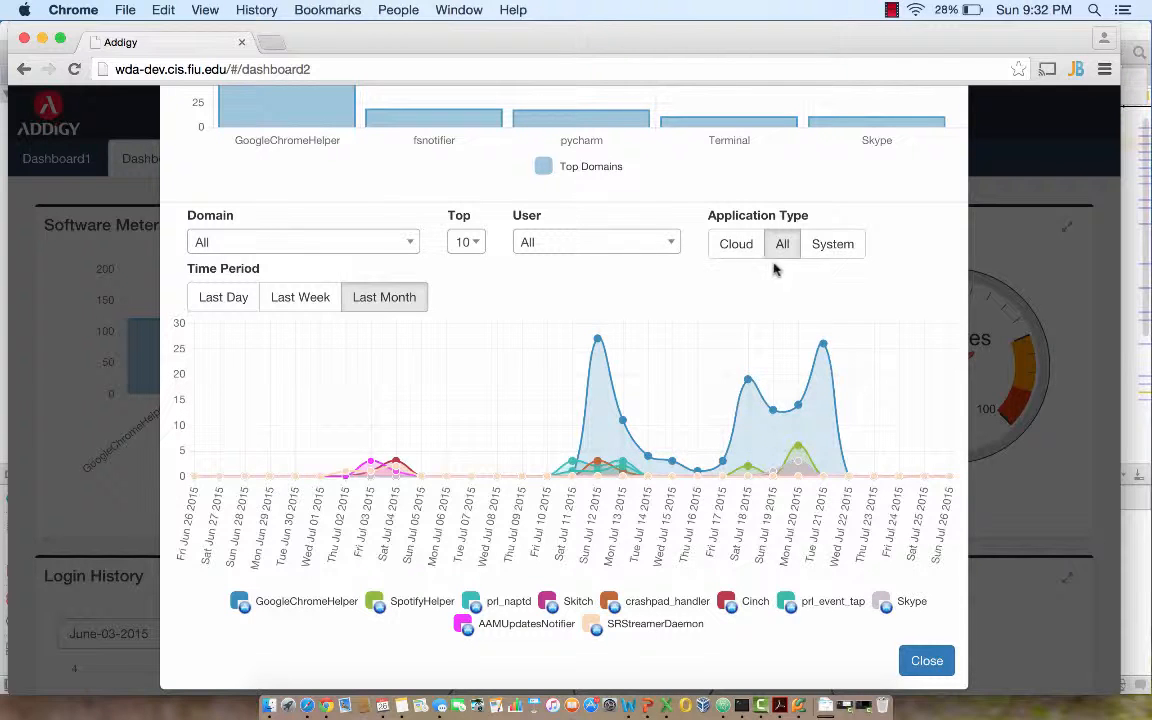
Step: Change the usage chart's Application Type filter to Cloud, back to All, and finally to System
left_click(748, 246)
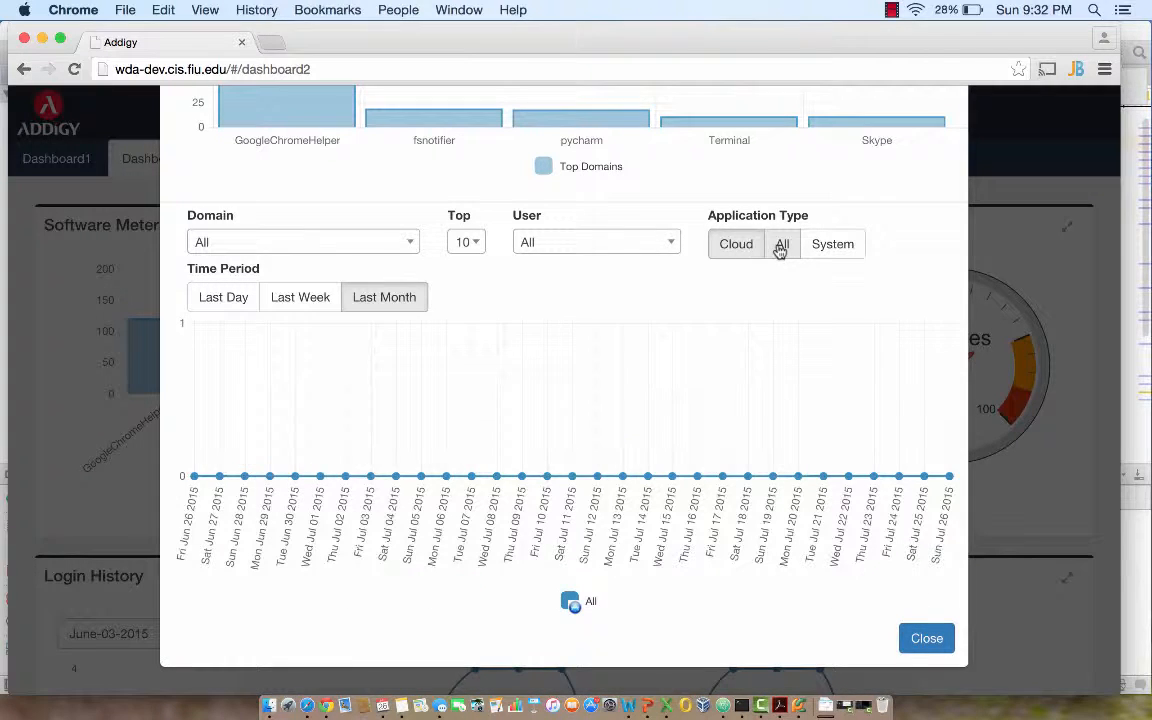
left_click(781, 245)
left_click(835, 248)
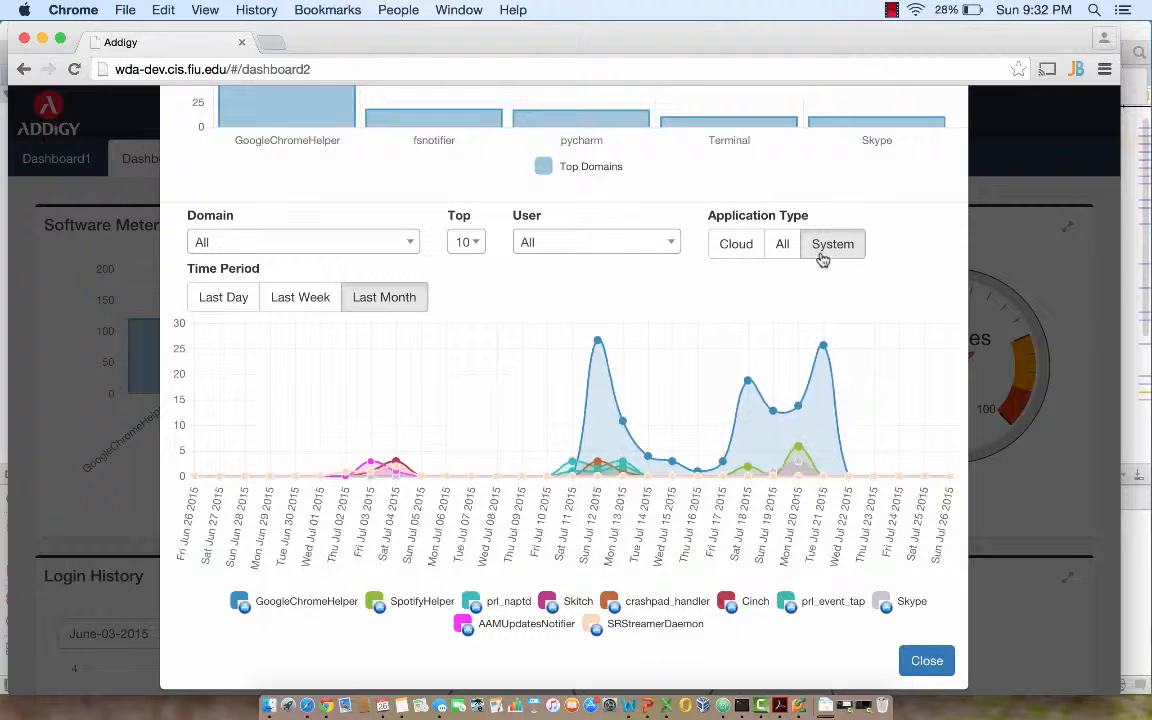
Step: View the usage chart for the SRStreamerDaemon domain alone, and return the Domain filter to All
left_click(410, 243)
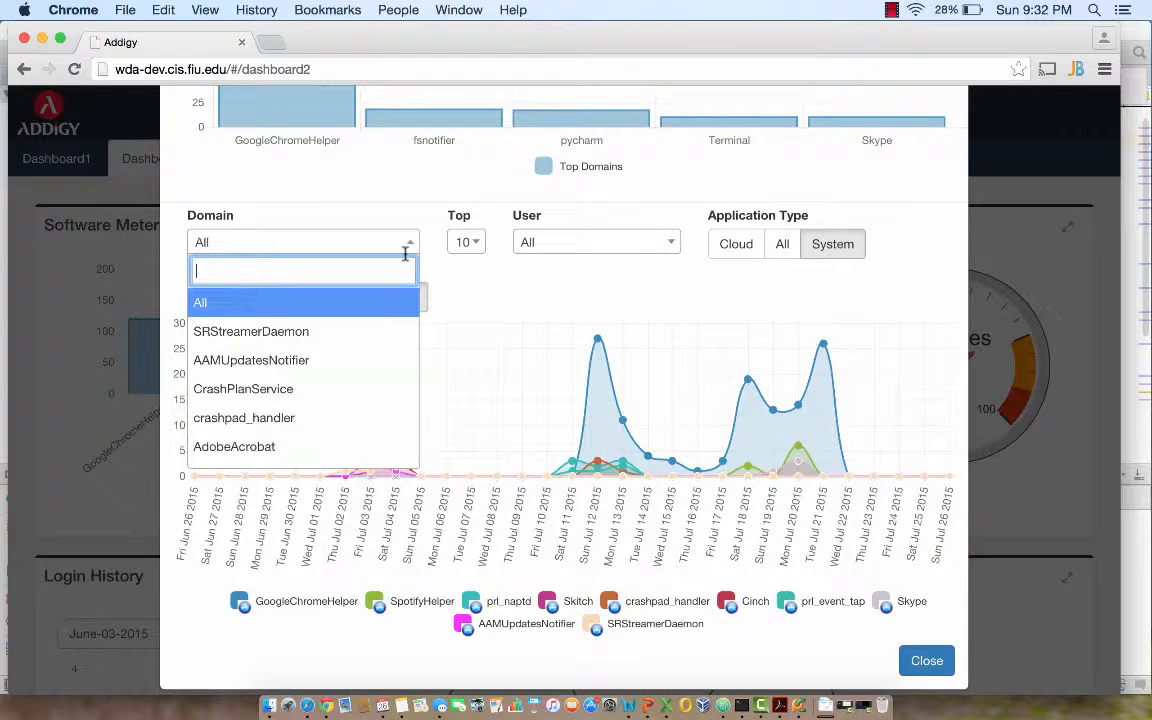
left_click(375, 330)
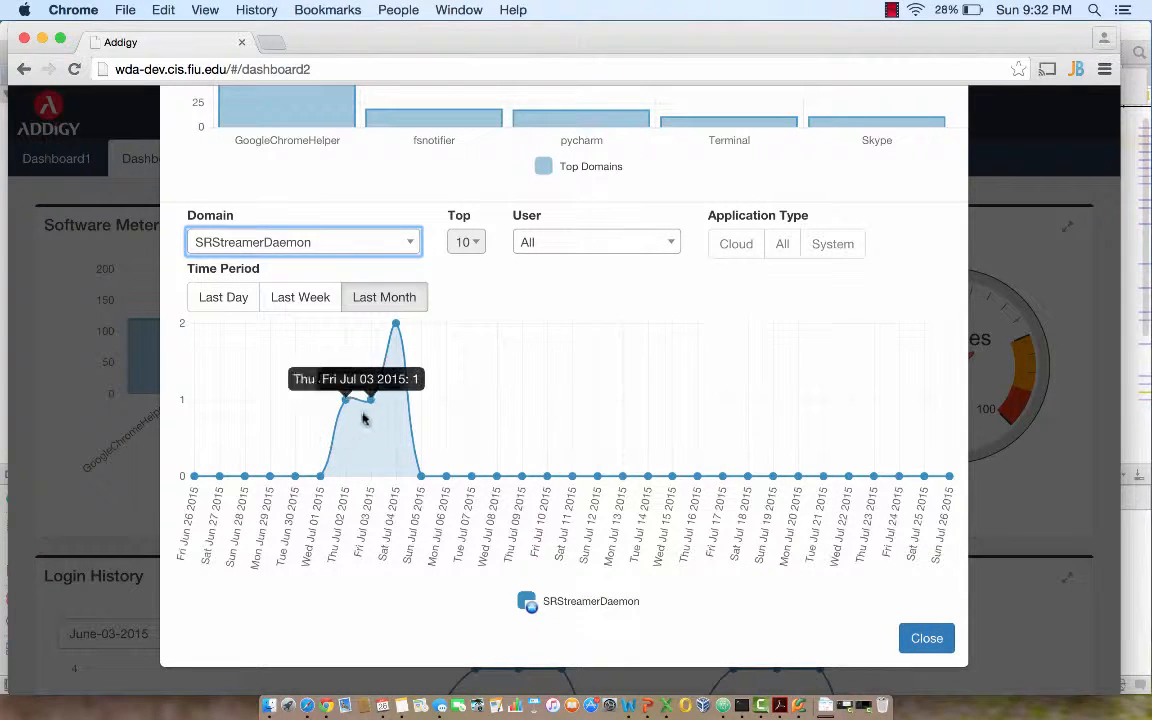
mouse_move(393, 331)
left_click(405, 243)
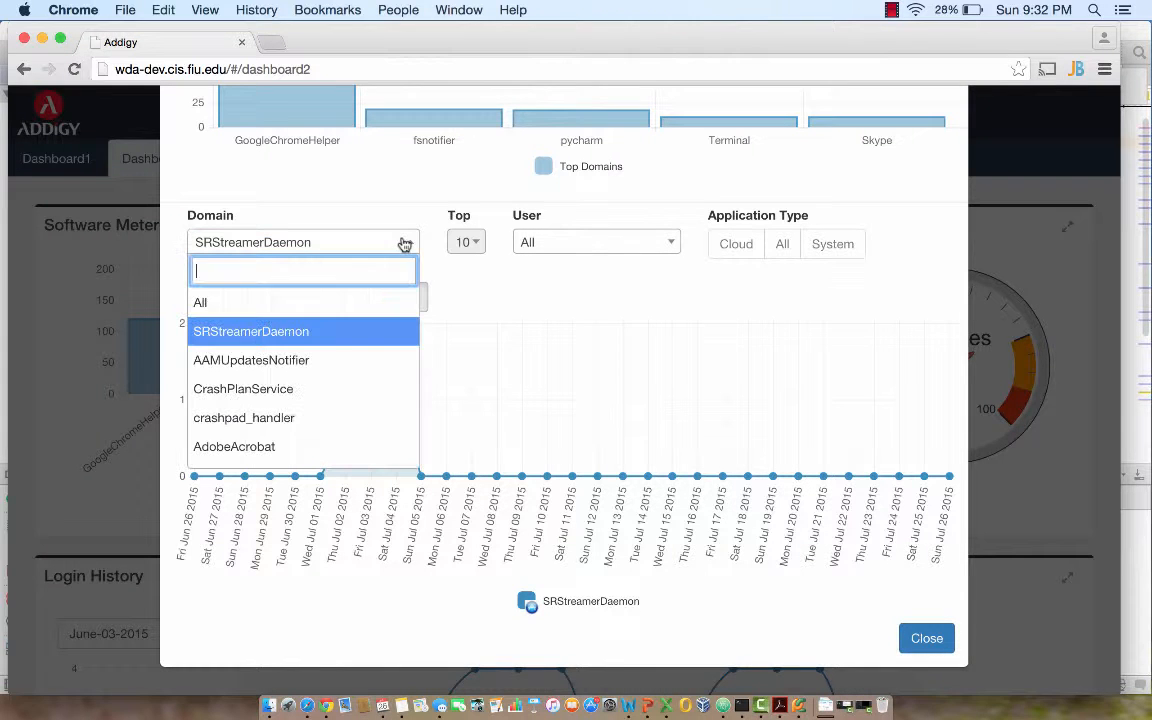
left_click(378, 303)
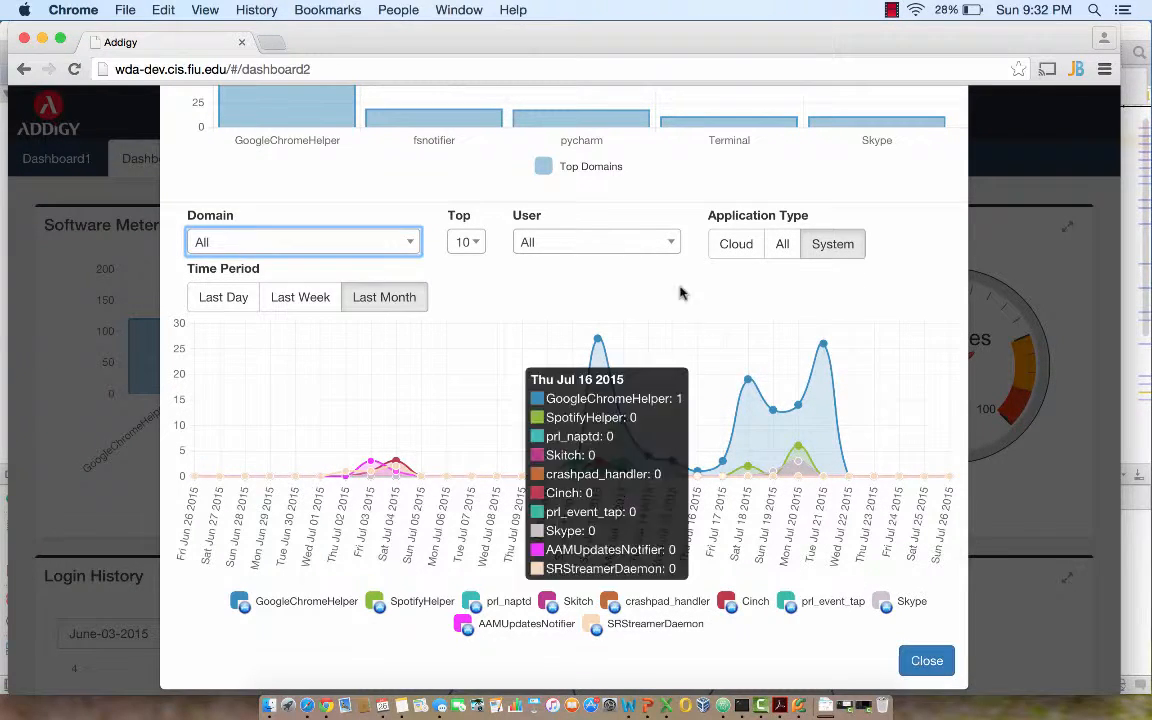
Step: Compare the usage chart for three individual users, resetting the User filter to All before closing the Software Metering details
left_click(663, 248)
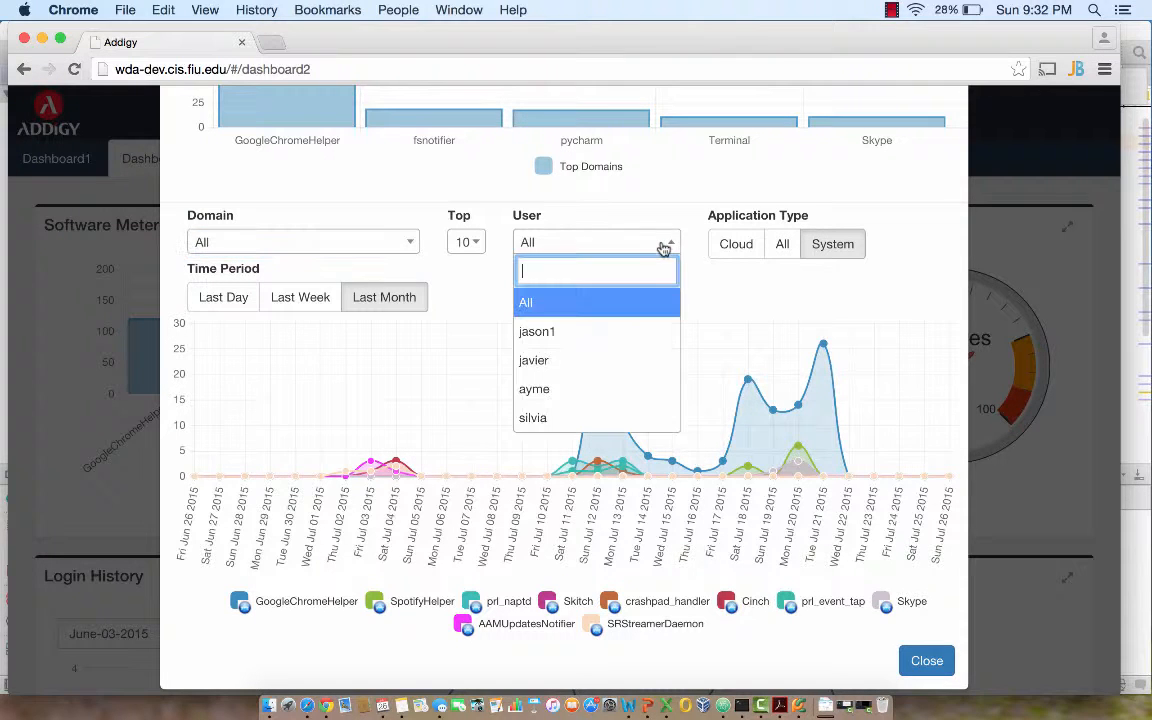
left_click(653, 330)
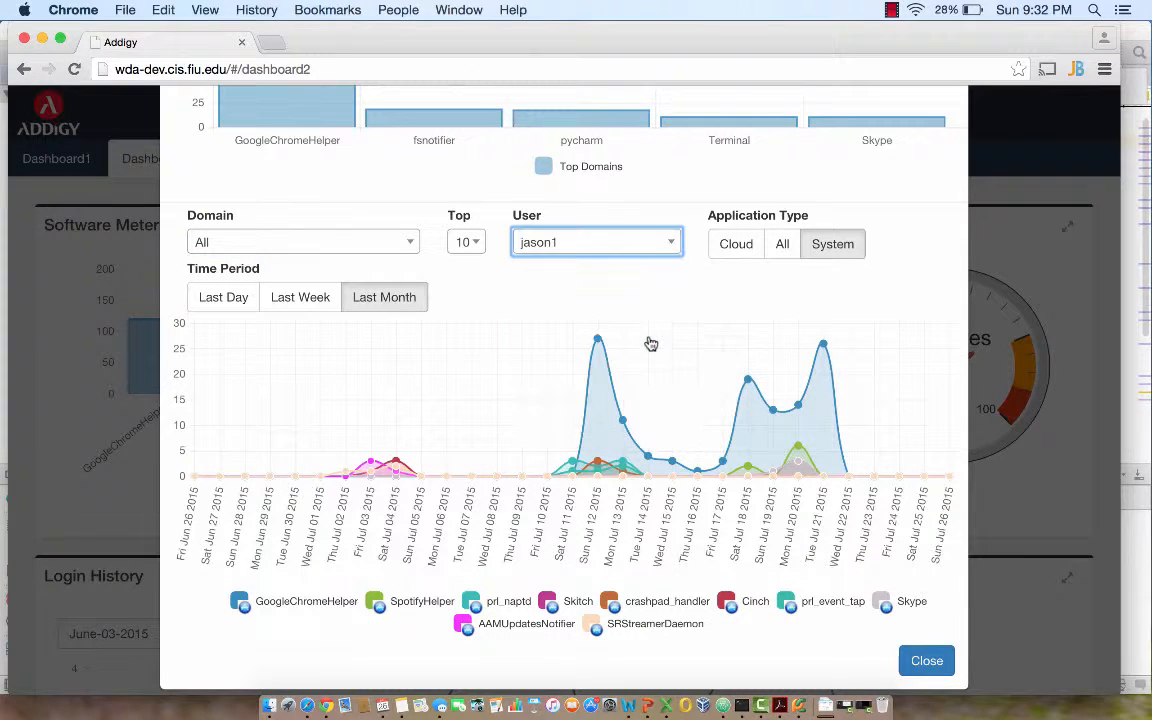
left_click(671, 246)
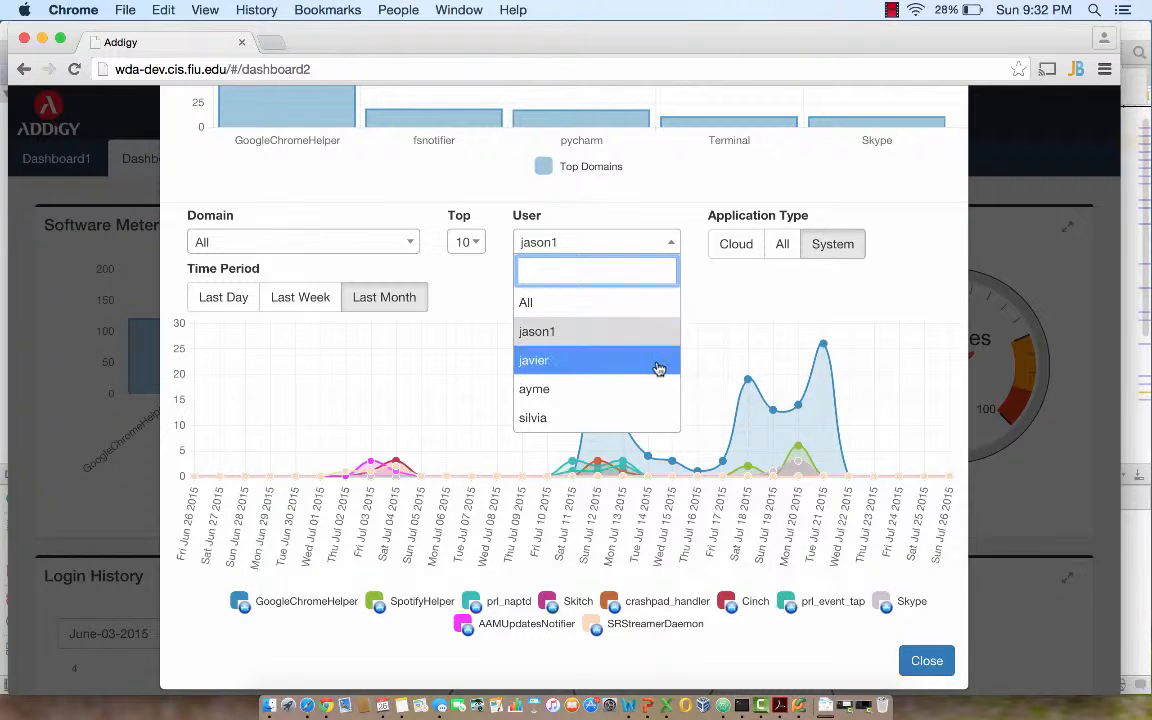
left_click(661, 362)
left_click(673, 255)
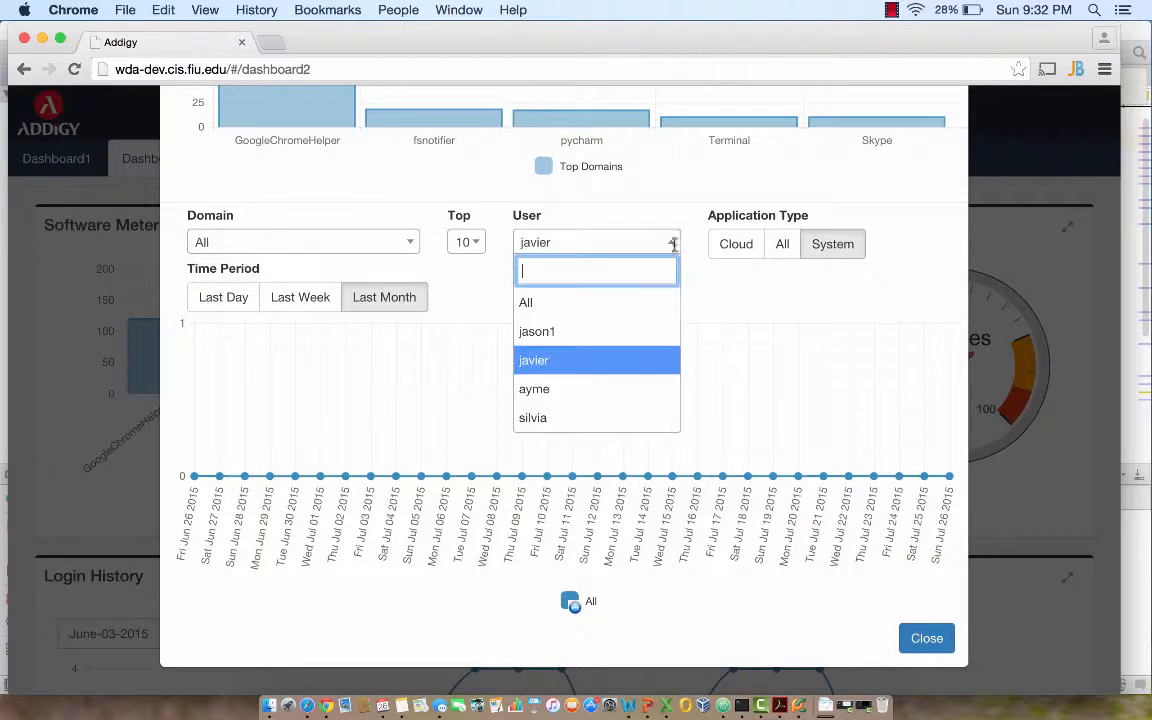
left_click(661, 388)
left_click(671, 247)
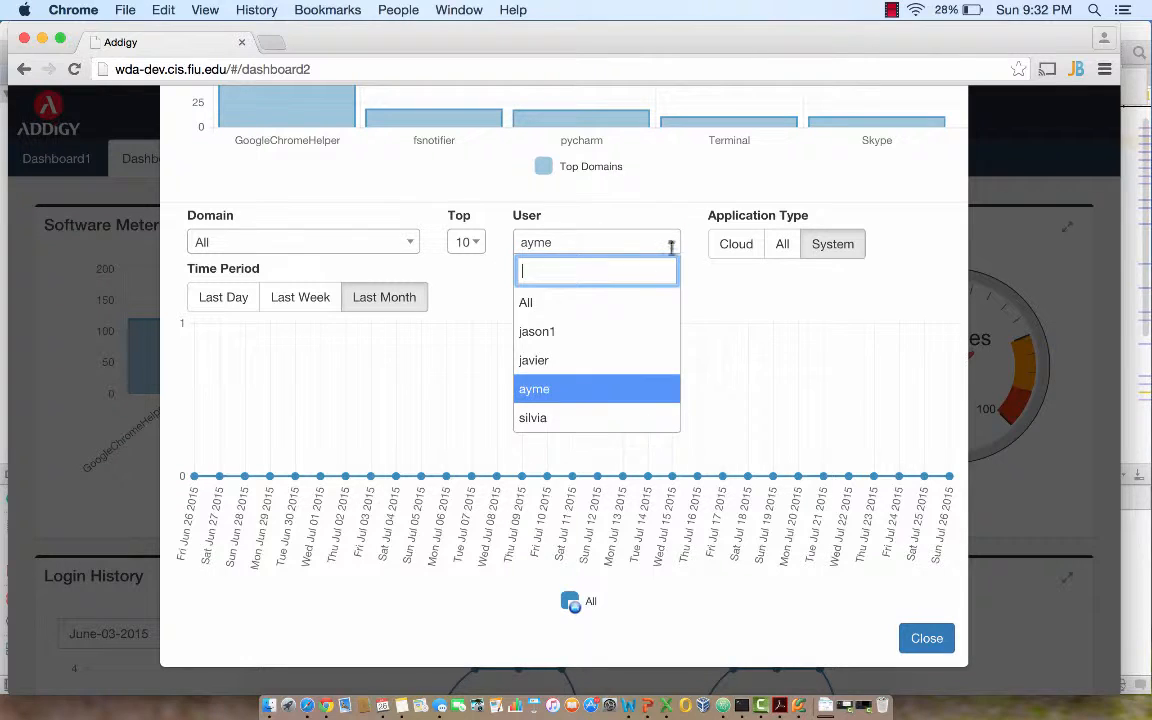
left_click(655, 336)
left_click(673, 246)
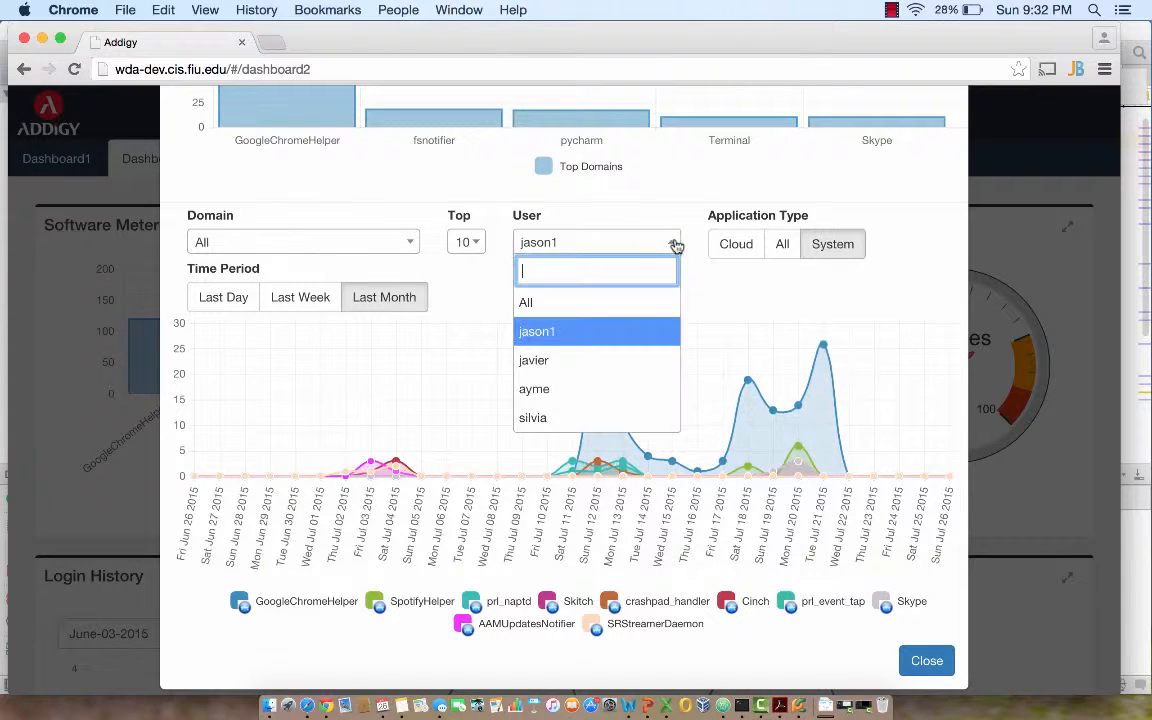
left_click(650, 302)
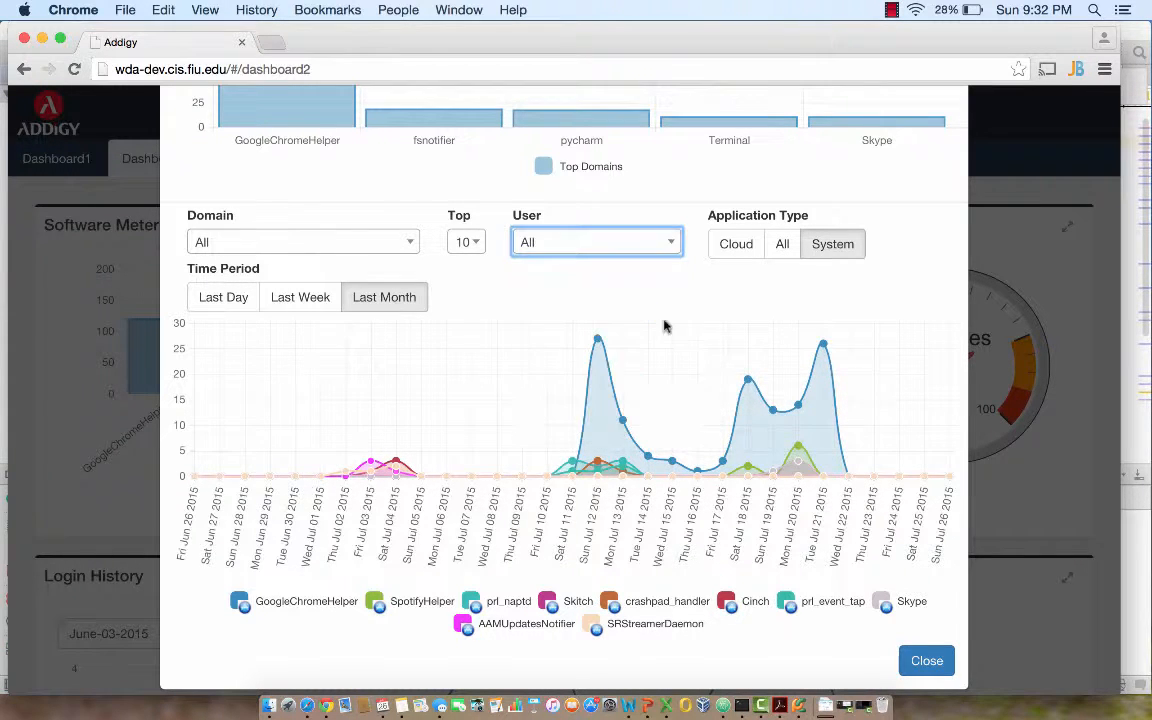
left_click(906, 658)
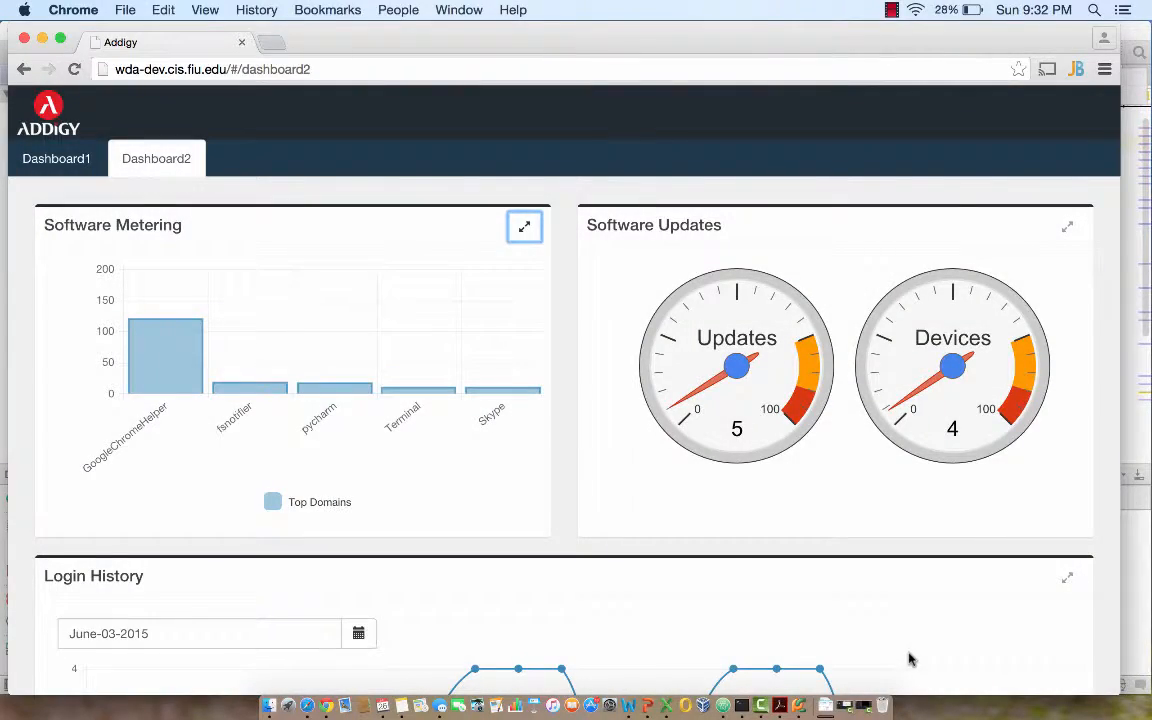
Step: Reopen the Software Metering details, review the choices of the User filter, and close the details without changing it
left_click(525, 226)
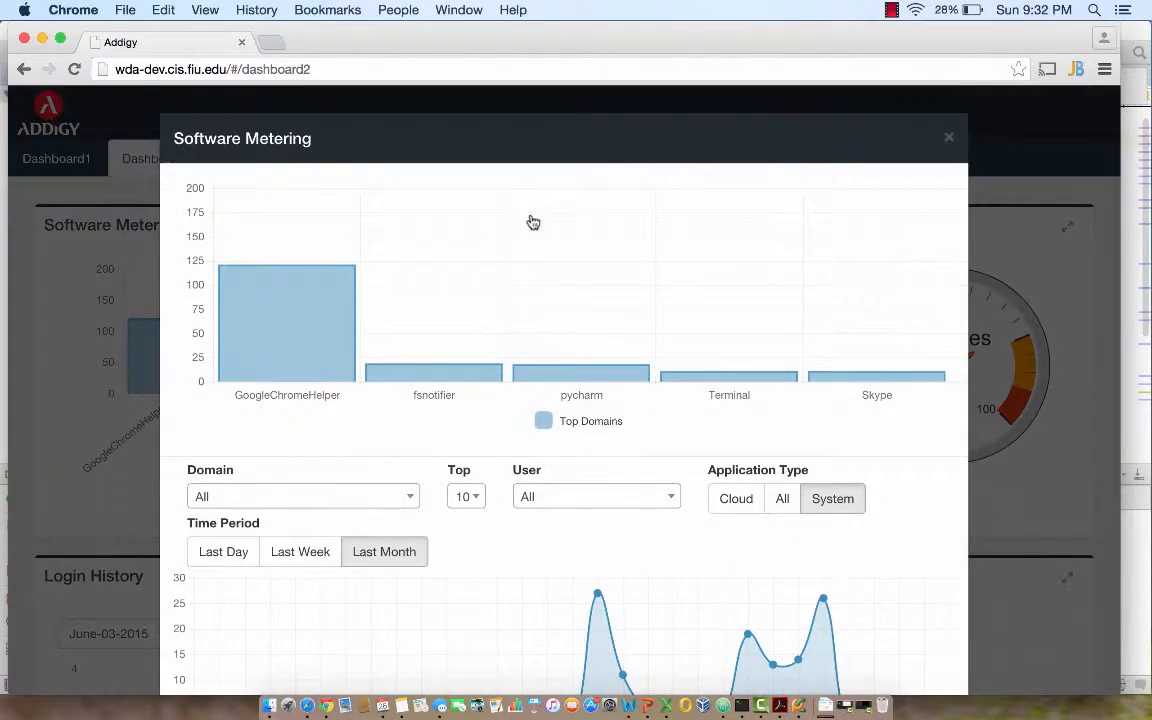
scroll(550, 363, "down", 5)
scroll(400, 360, "up", 2)
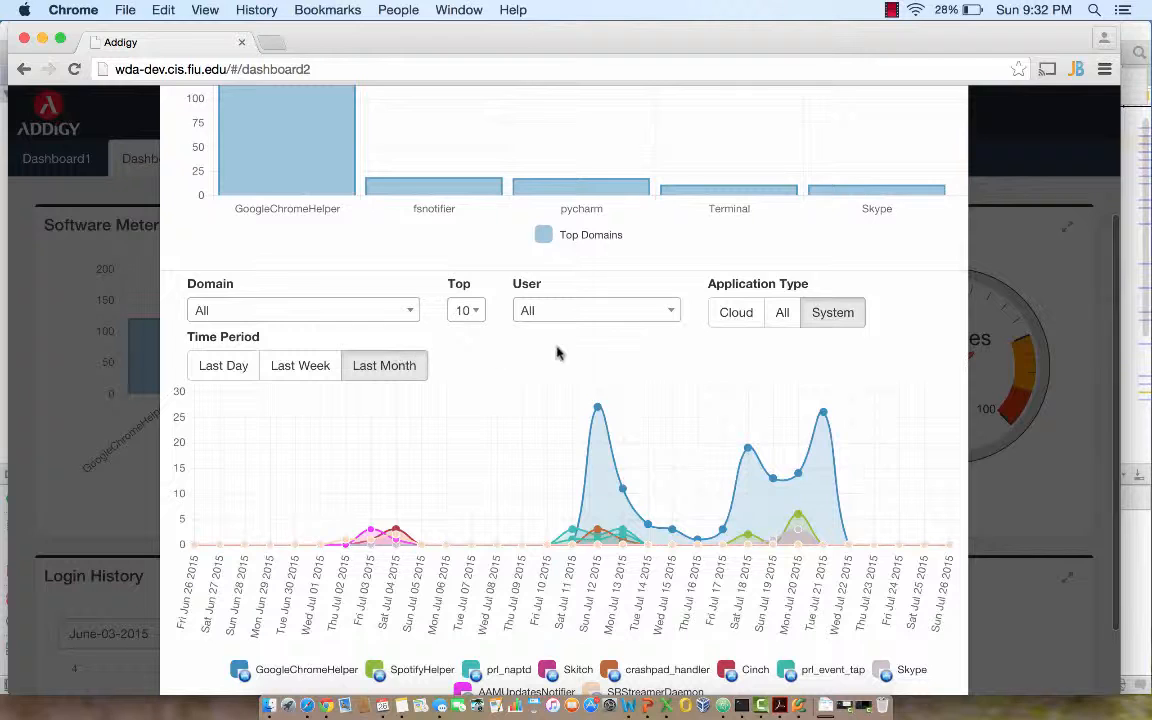
left_click(660, 313)
left_click(668, 314)
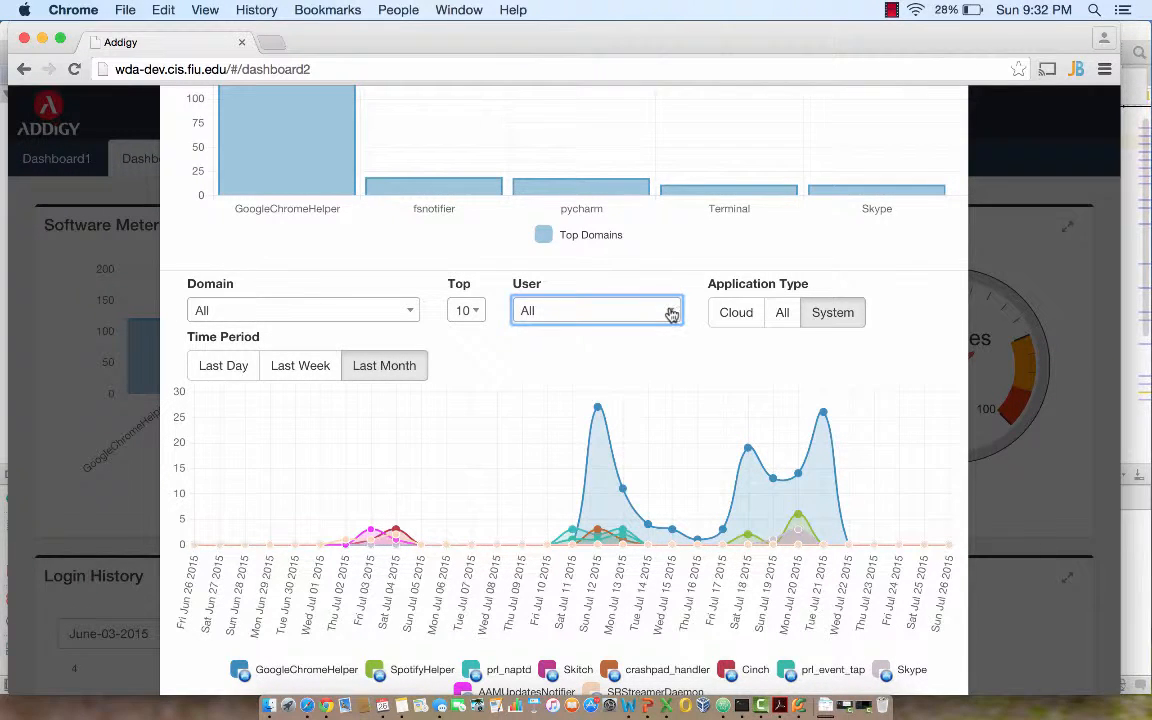
left_click(671, 314)
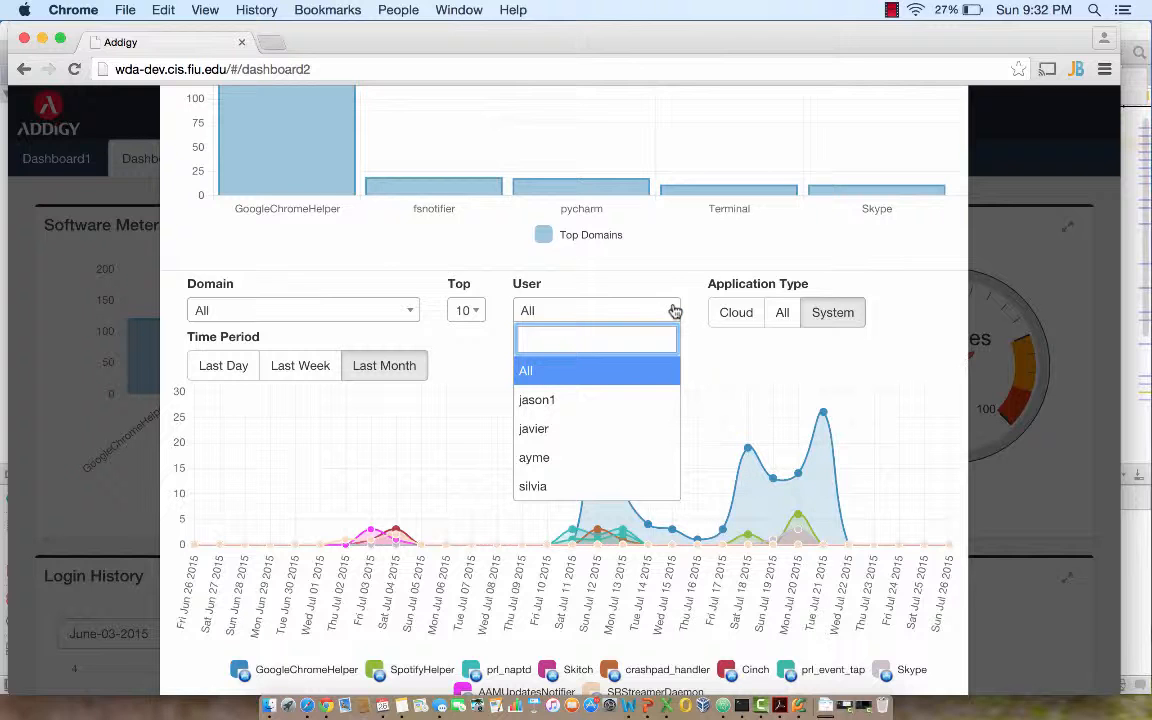
left_click(675, 311)
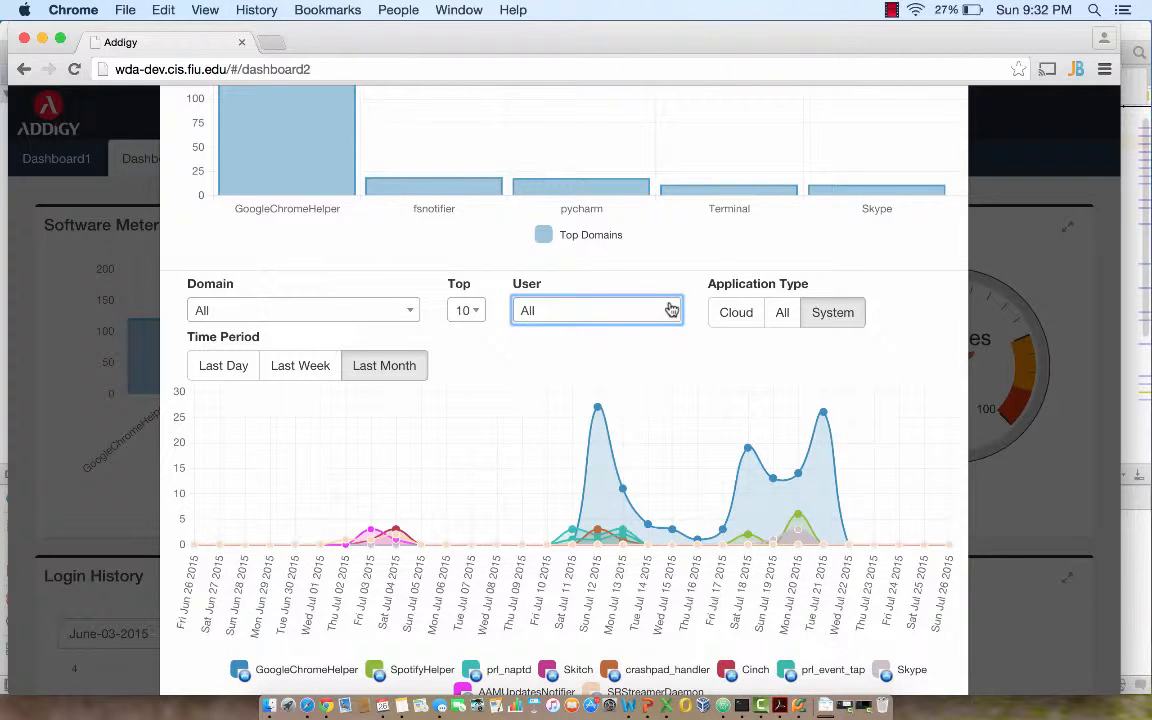
left_click(993, 306)
Step: Open the Software Updates details and expand the FIU group under PyCharmXPatch-12.2
scroll(993, 304, "down", 1)
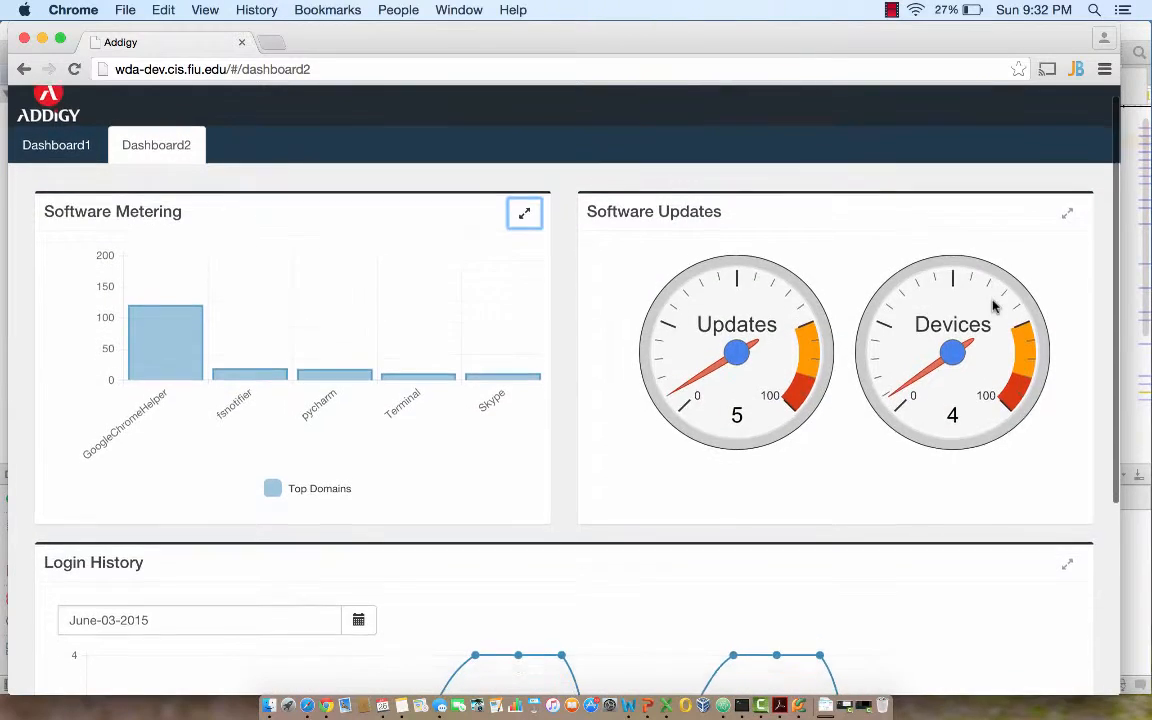
key("Tab")
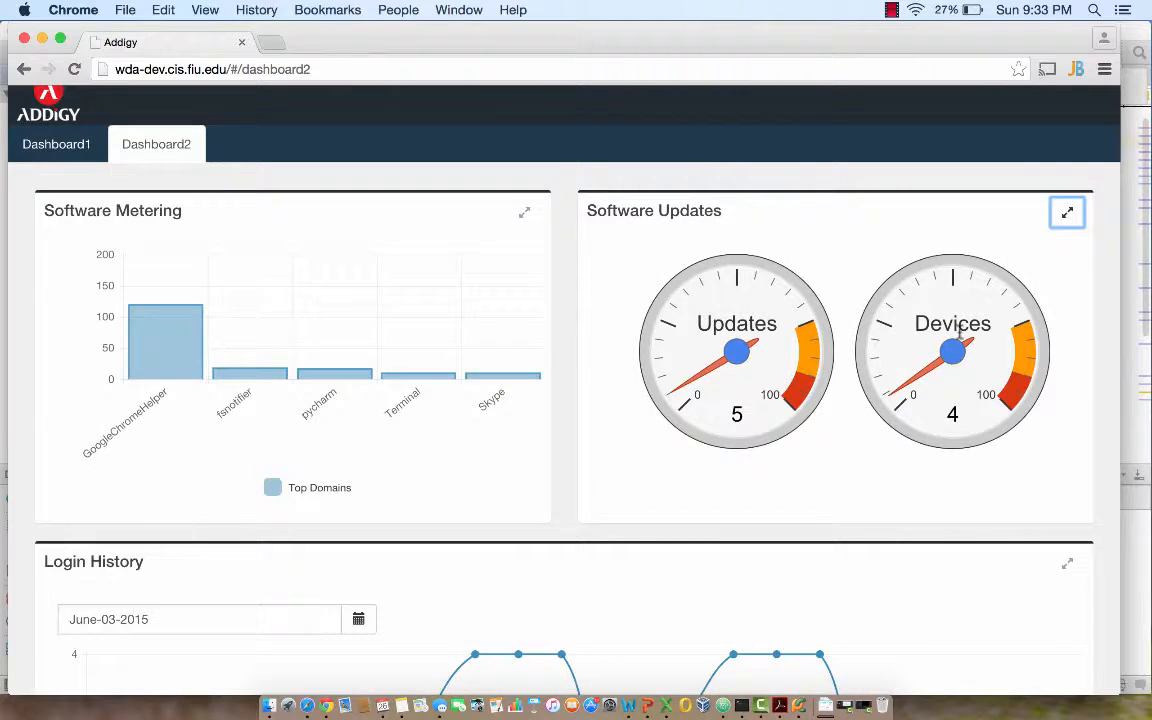
left_click(1068, 213)
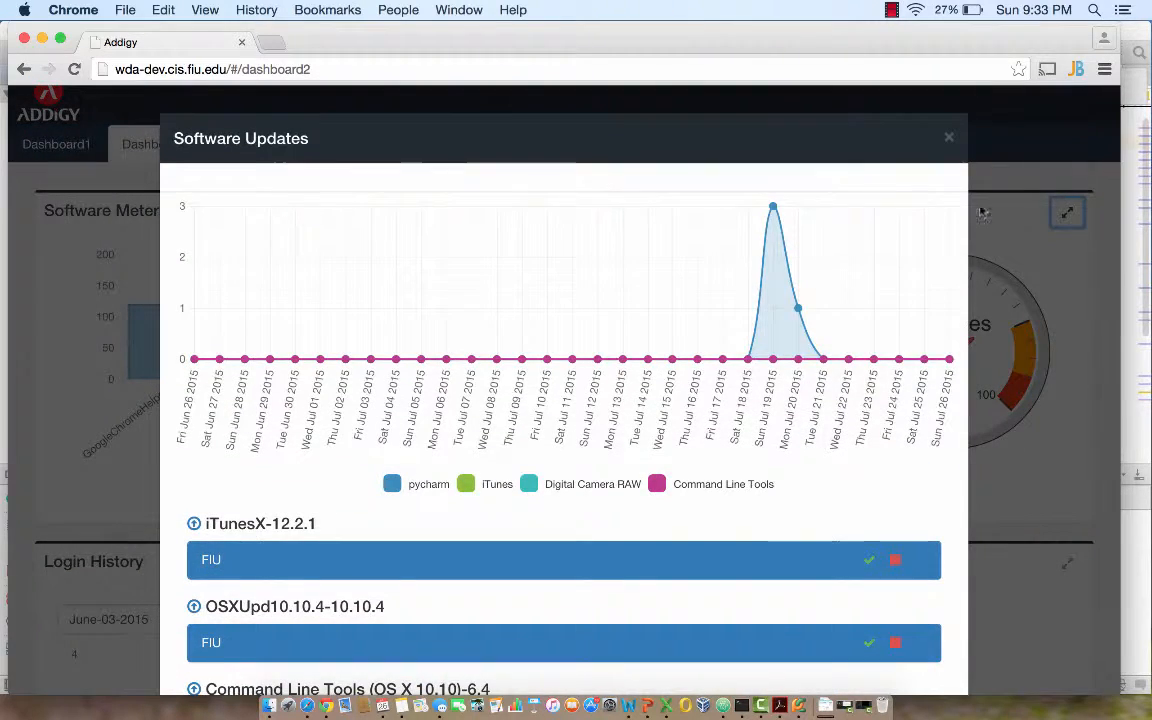
scroll(836, 167, "down", 2)
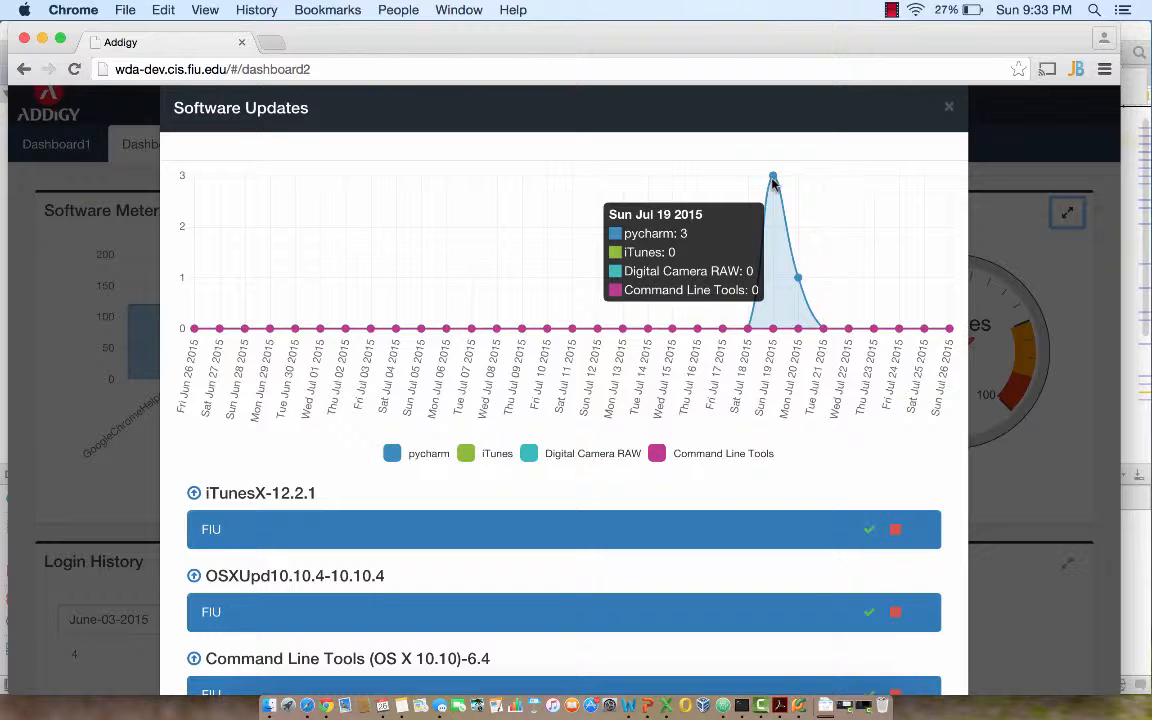
scroll(772, 182, "down", 1)
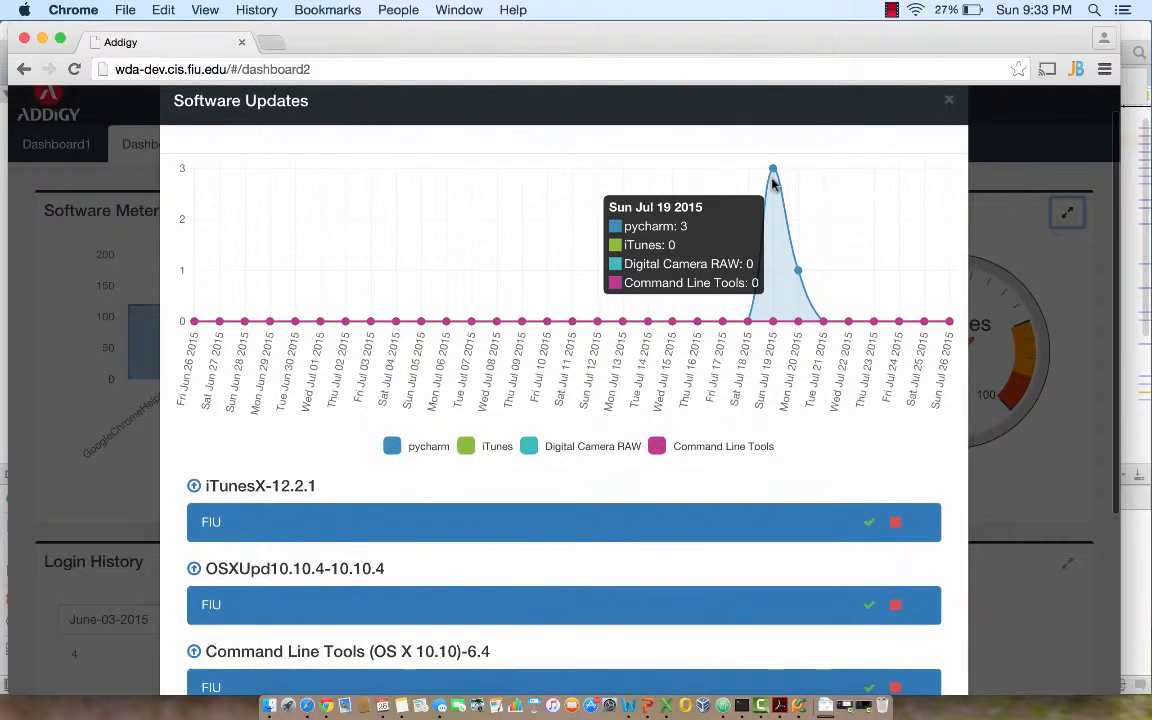
scroll(772, 182, "down", 5)
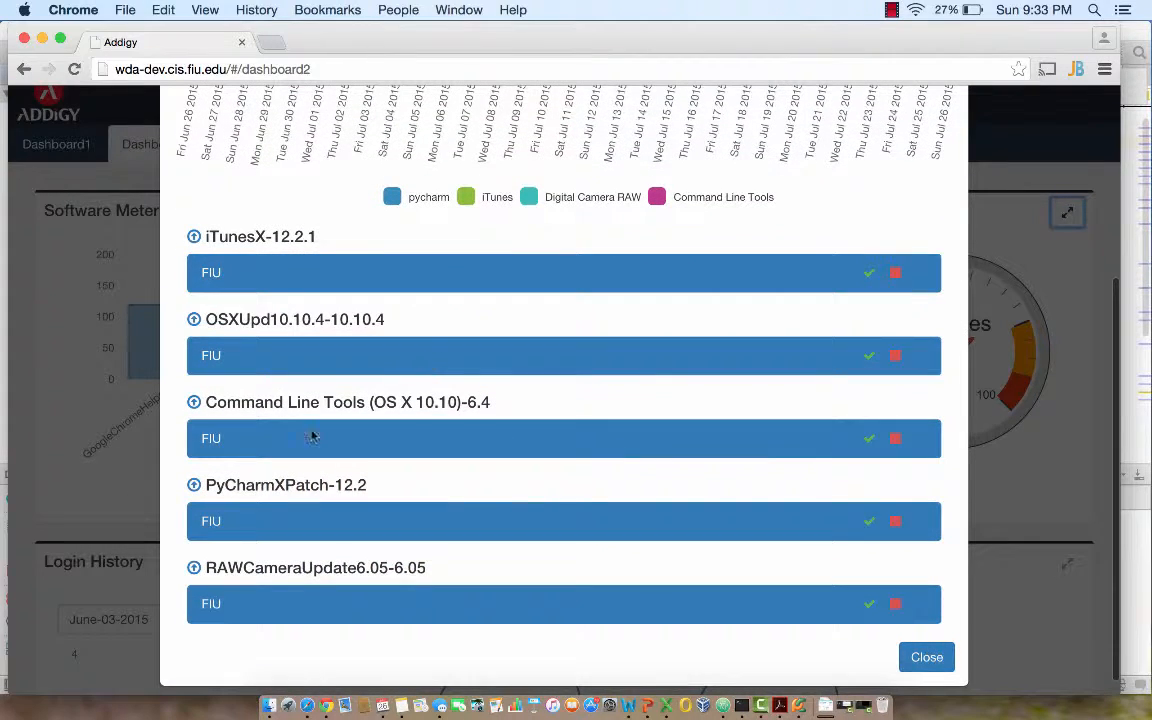
scroll(168, 462, "down", 1)
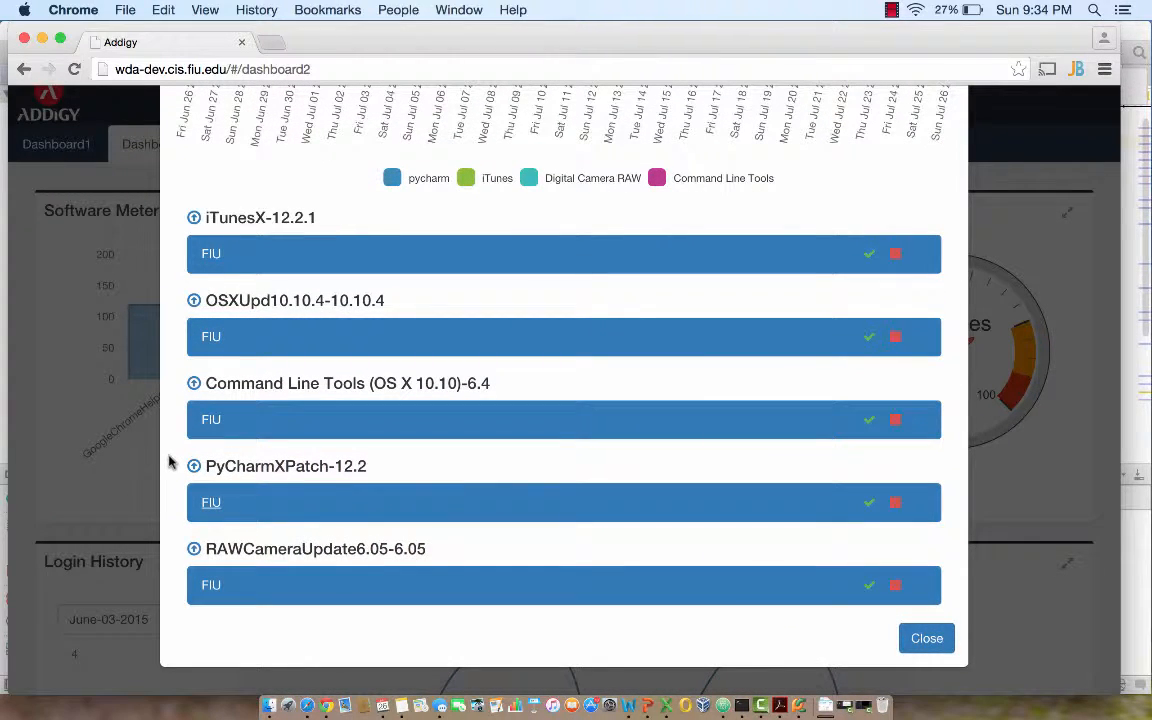
left_click(209, 502)
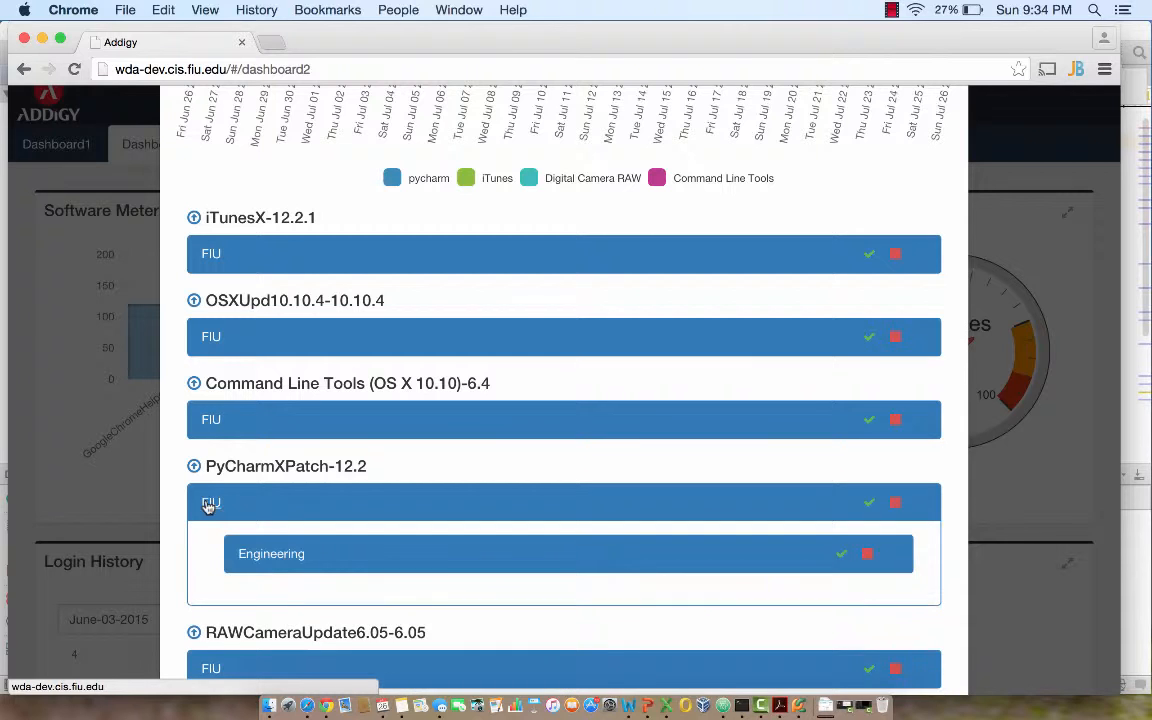
Step: Expand Engineering and CS under PyCharmXPatch-12.2 to view the device list, and collapse the groups back to FIU
left_click(262, 556)
scroll(262, 555, "down", 2)
left_click(280, 556)
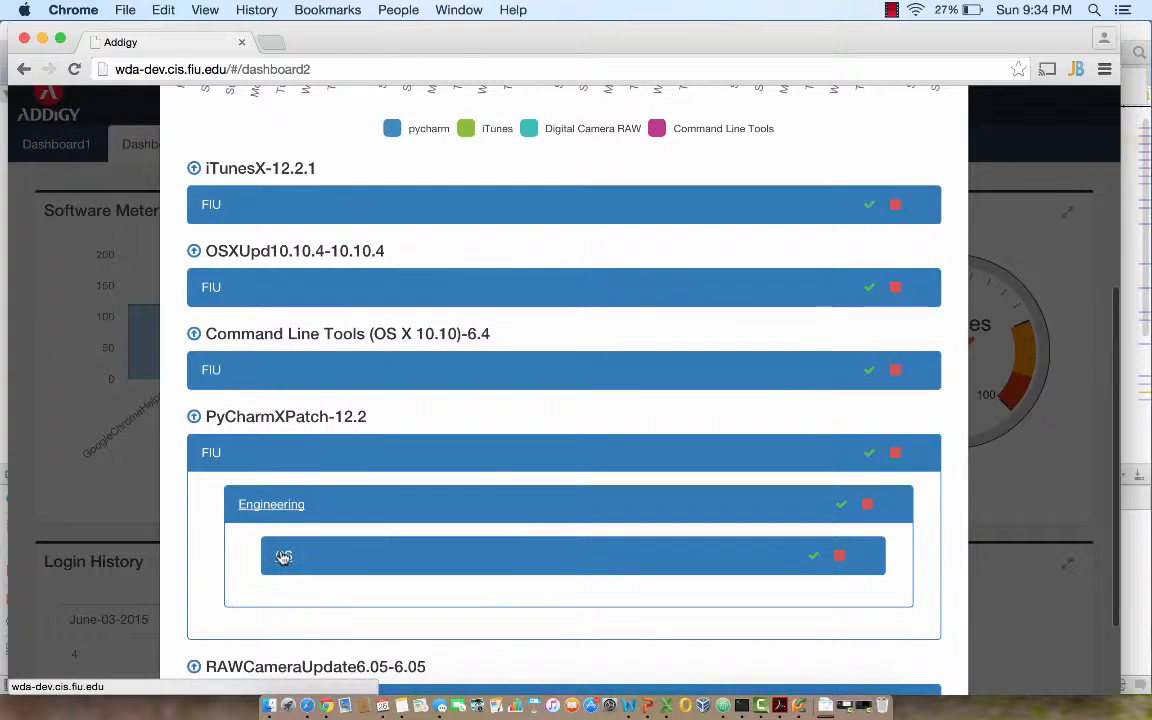
scroll(283, 557, "down", 4)
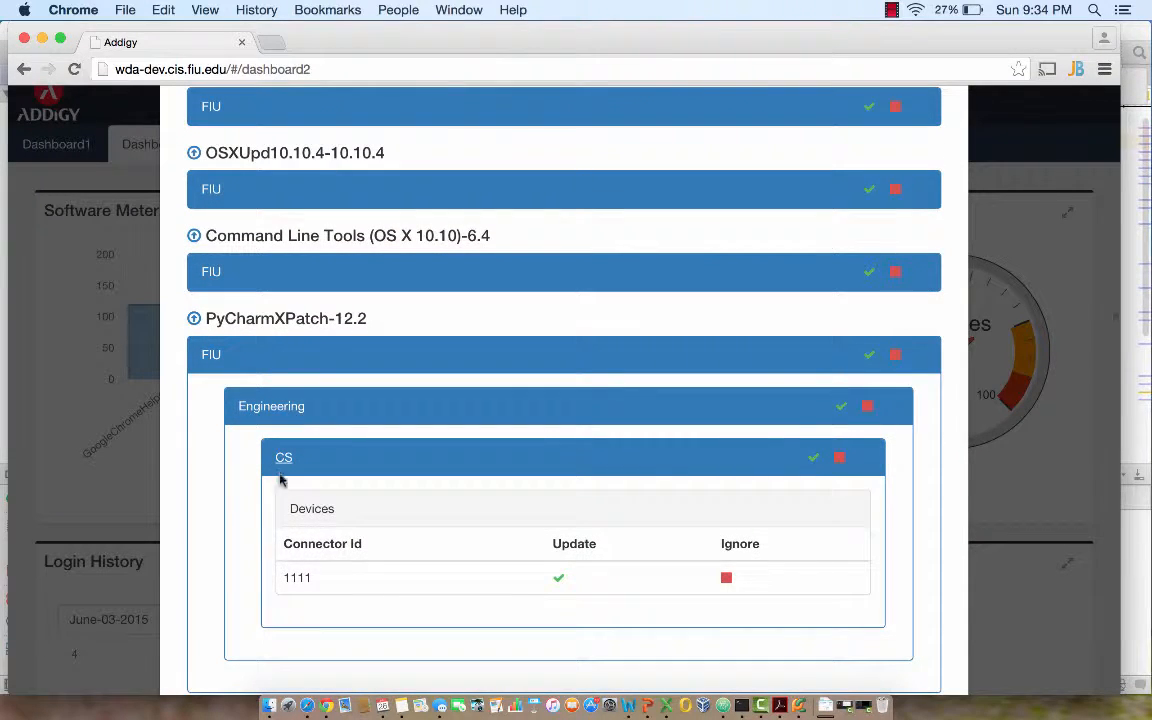
left_click(280, 457)
left_click(266, 410)
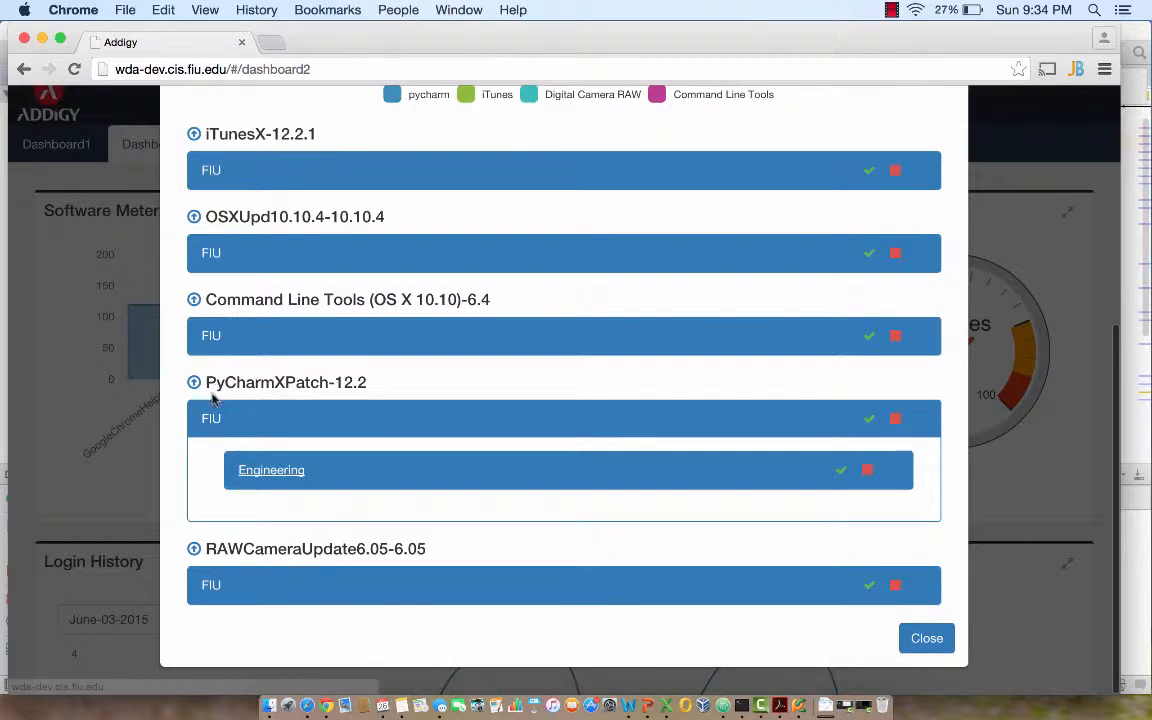
left_click(210, 421)
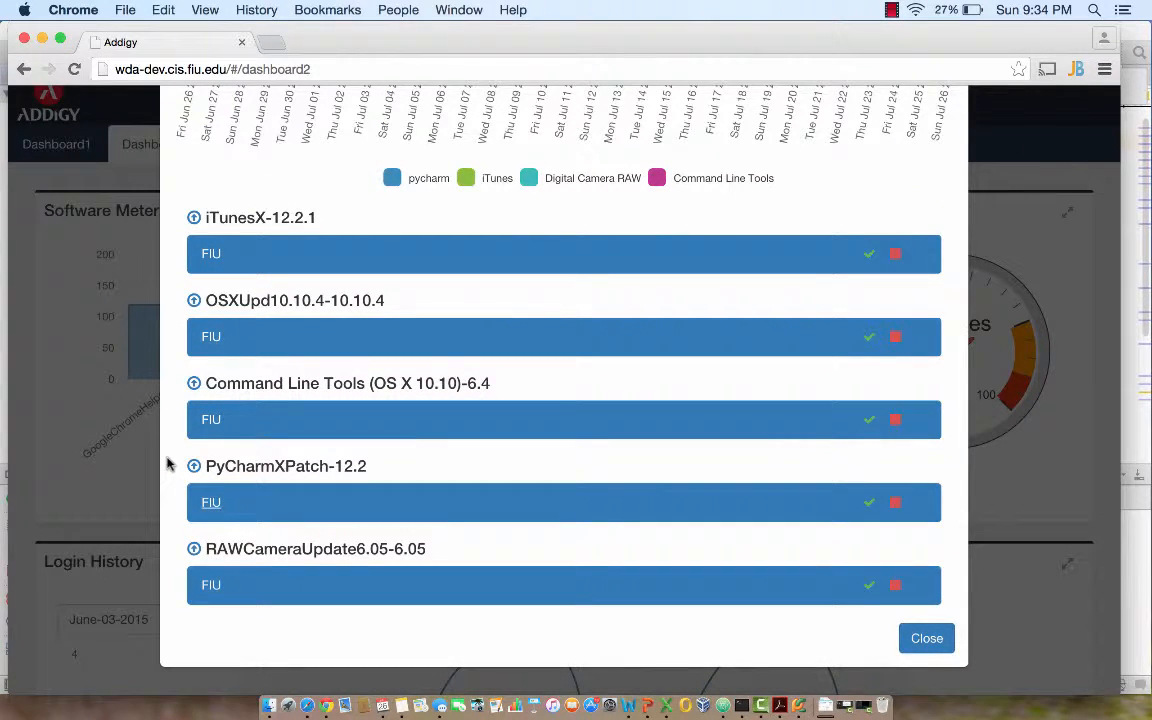
Step: Expand FIU, Engineering and CS under PyCharmXPatch-12.2 to review the Update and Ignore options, and close the Software Updates details
left_click(212, 502)
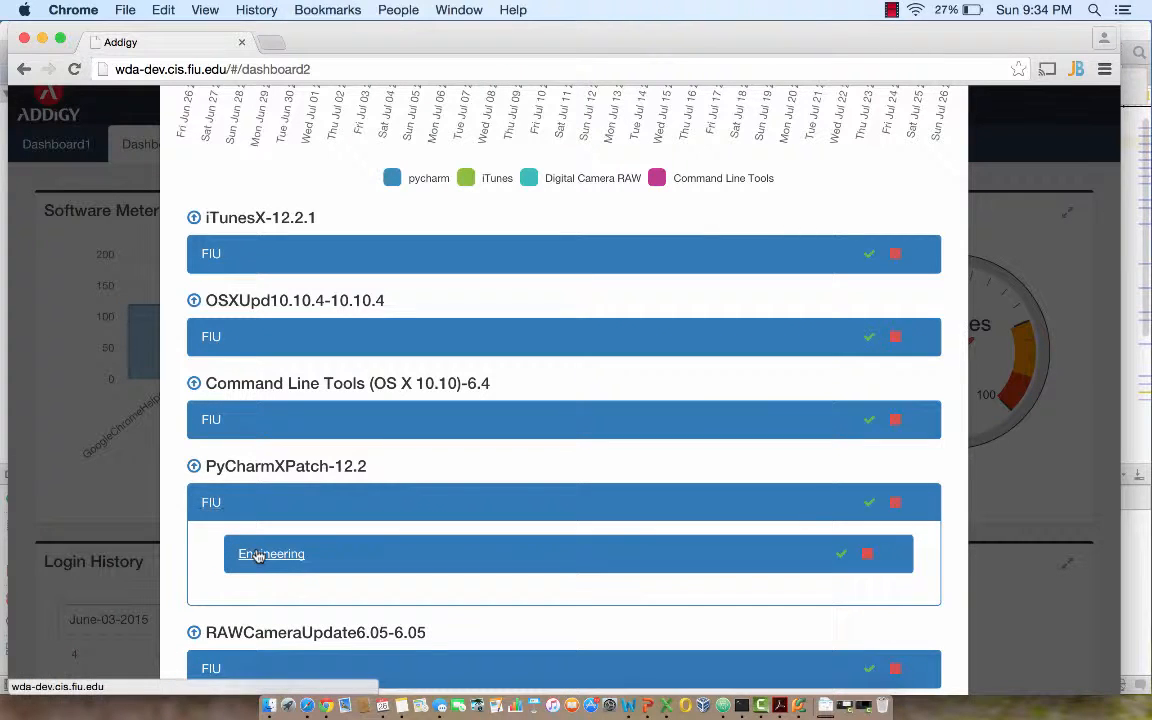
left_click(250, 553)
scroll(257, 548, "down", 2)
left_click(285, 540)
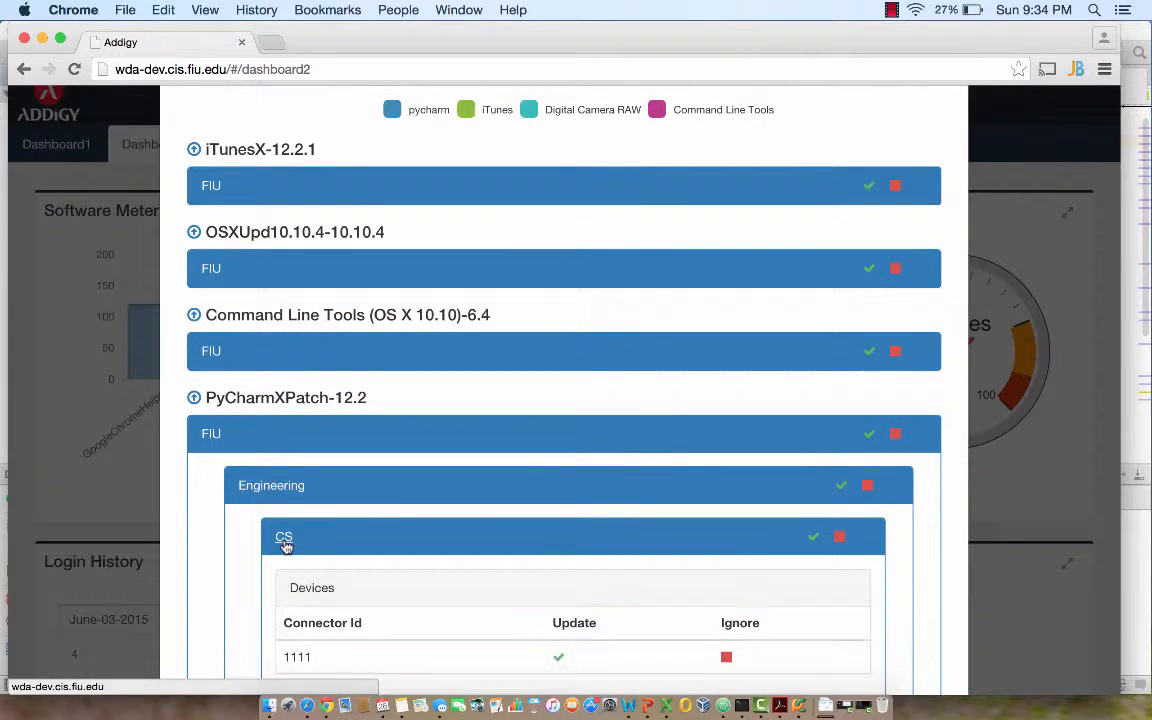
scroll(285, 545, "down", 3)
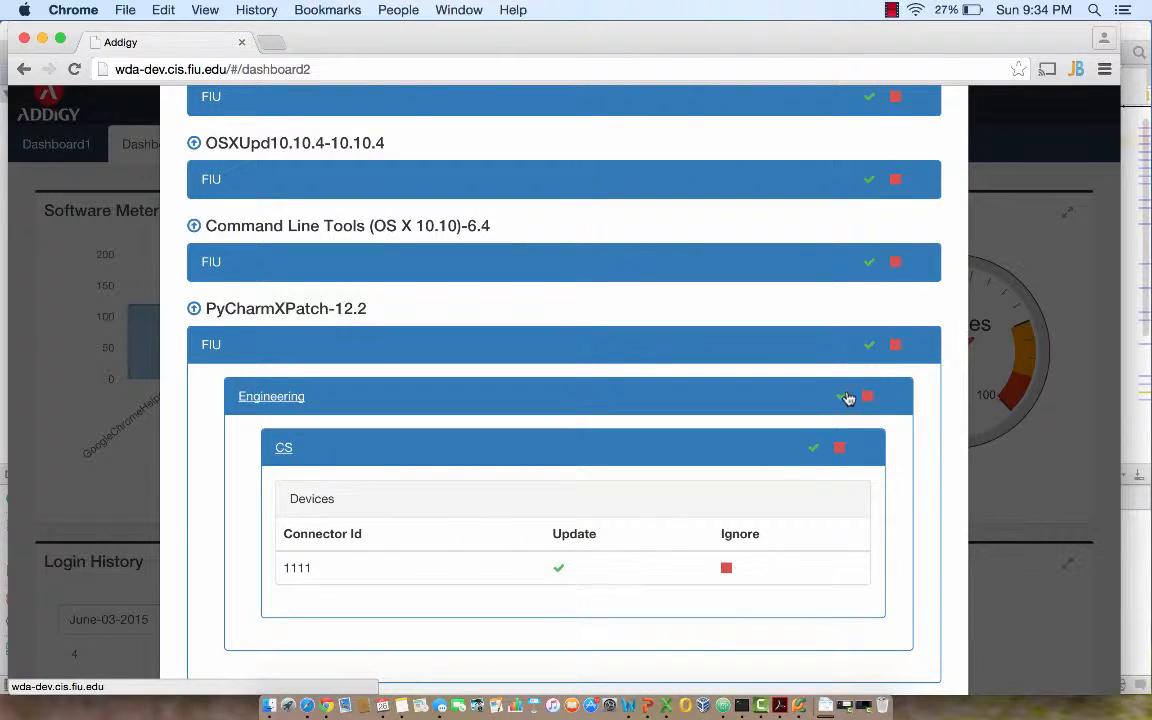
left_click(998, 254)
Step: Inspect individual hourly points between 8:00am and 12:00pm in the Login History chart for June-03-2015
scroll(951, 167, "down", 5)
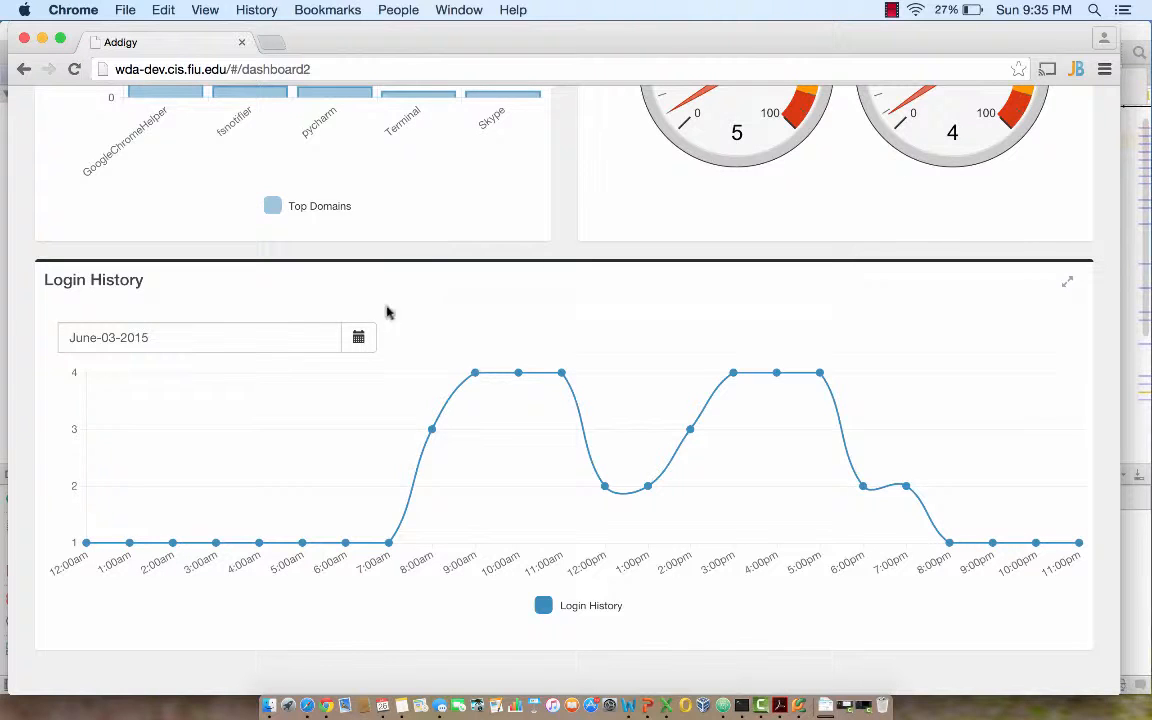
mouse_move(474, 372)
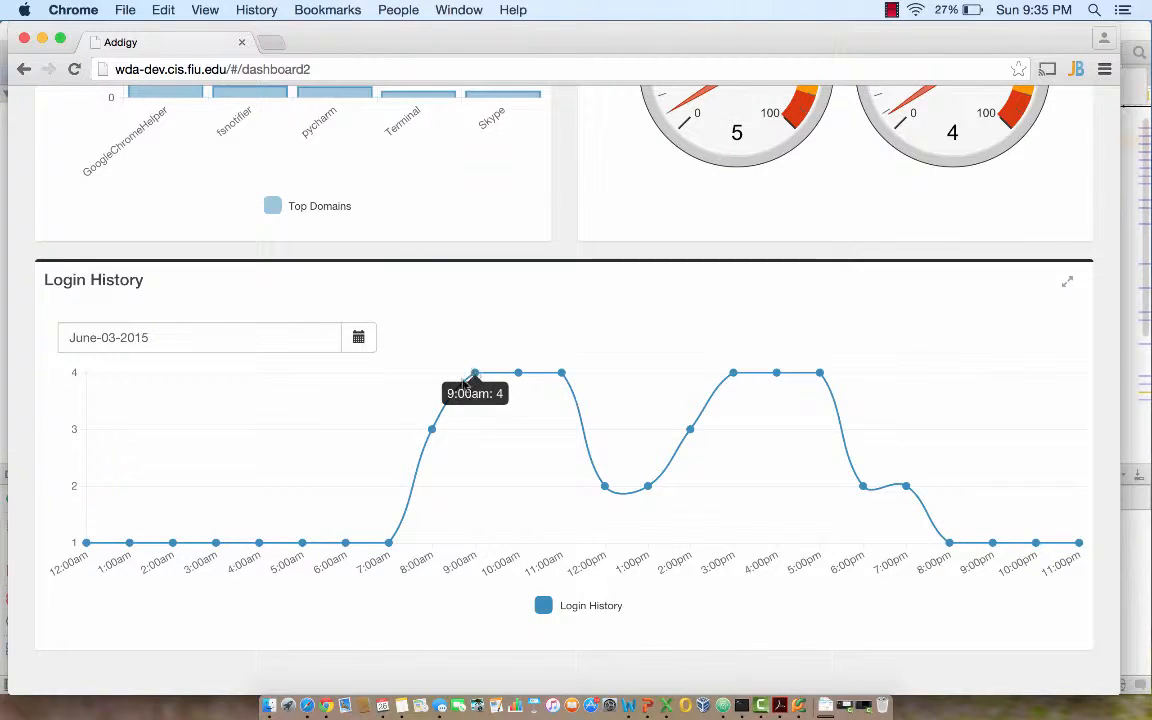
mouse_move(433, 429)
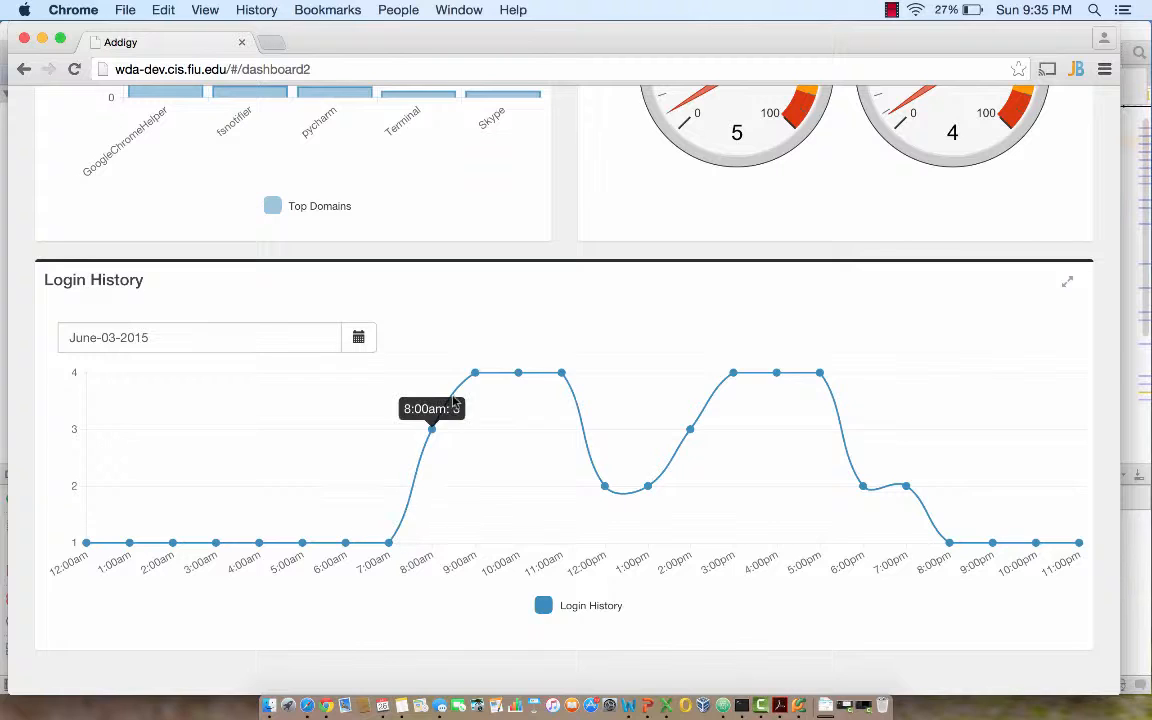
mouse_move(518, 377)
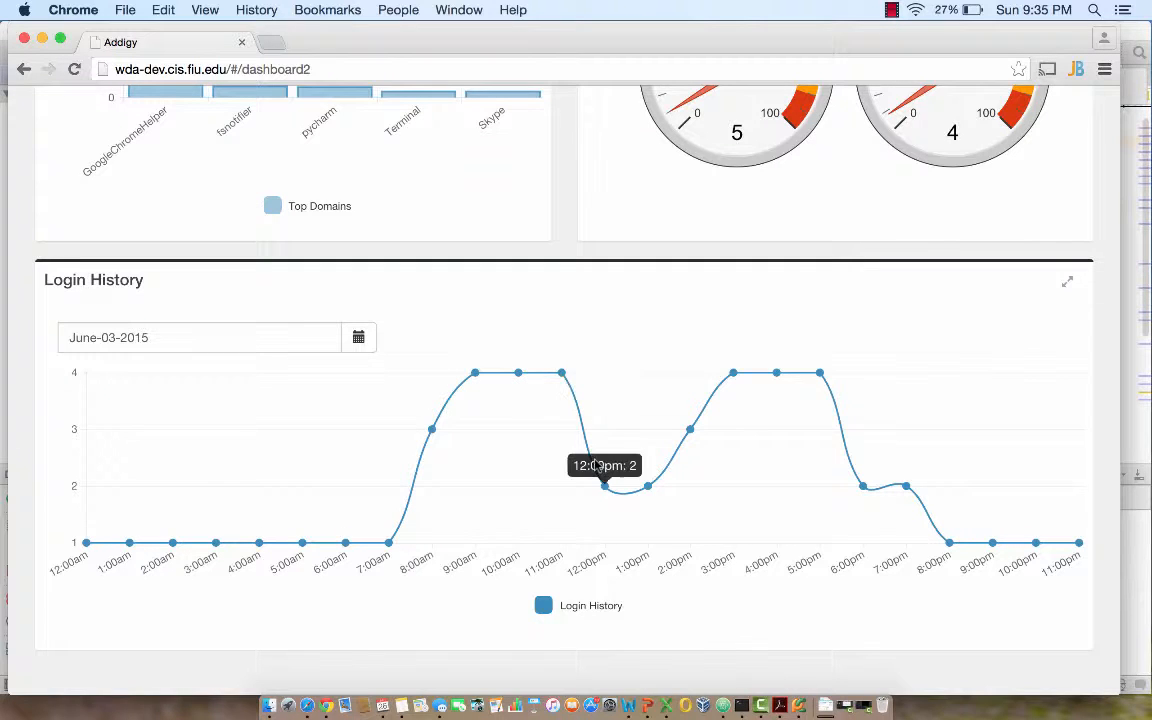
Step: View the Login History chart for June-04-2015, and return the date to June-03-2015
left_click(365, 341)
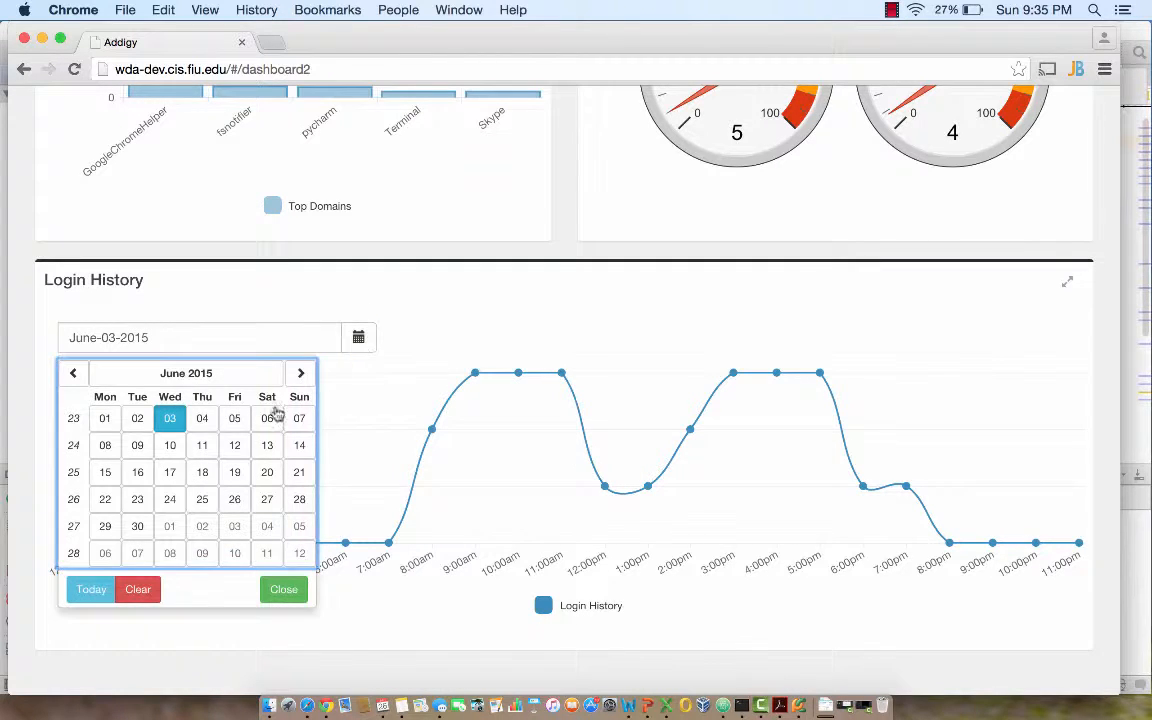
left_click(200, 412)
left_click(360, 340)
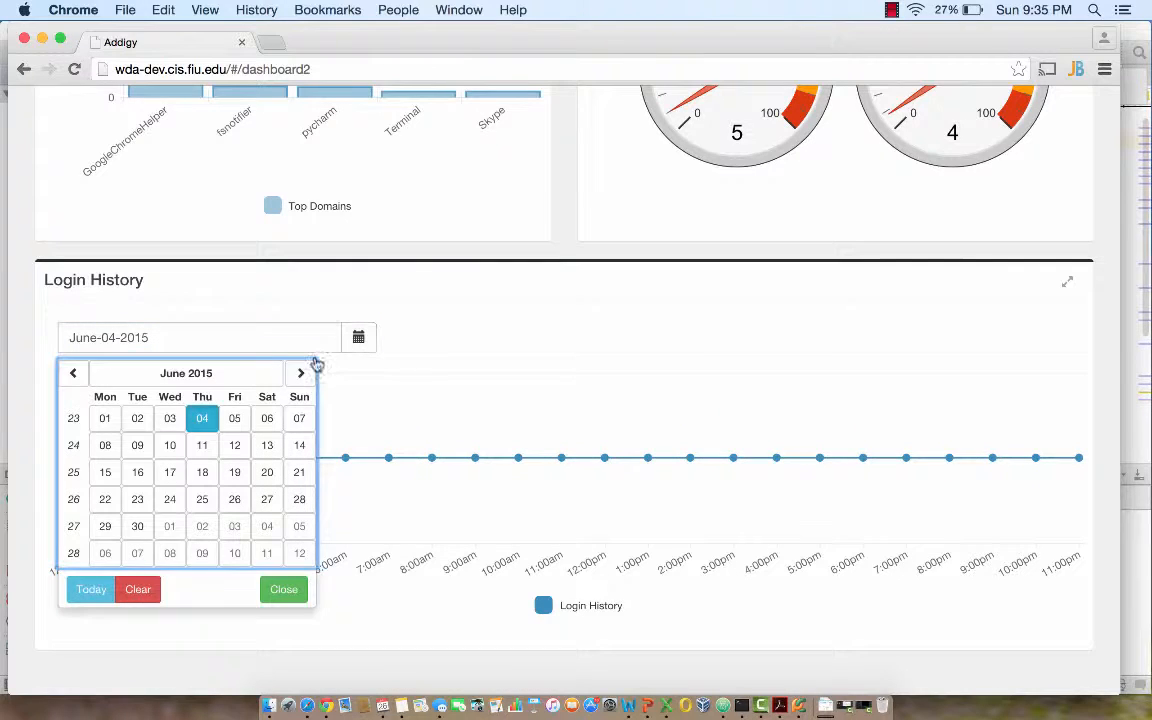
left_click(197, 424)
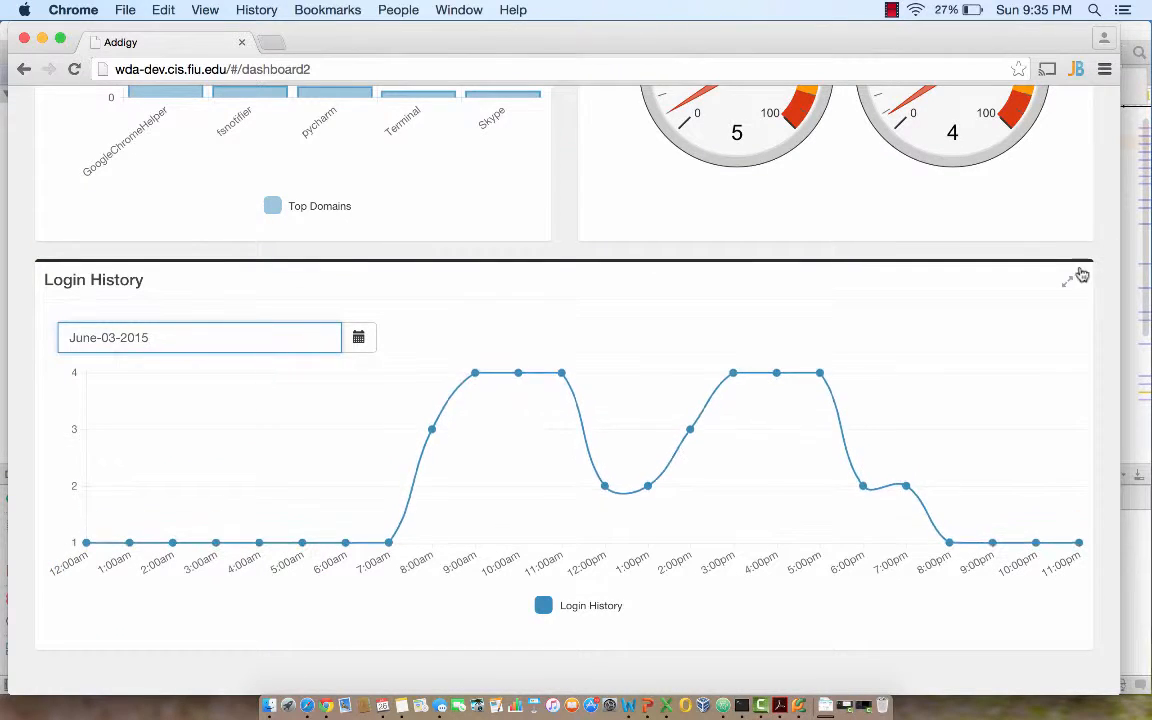
Step: Open the Login History details, review the user sessions for 9:00am and 10:00am, and close the details
left_click(1067, 282)
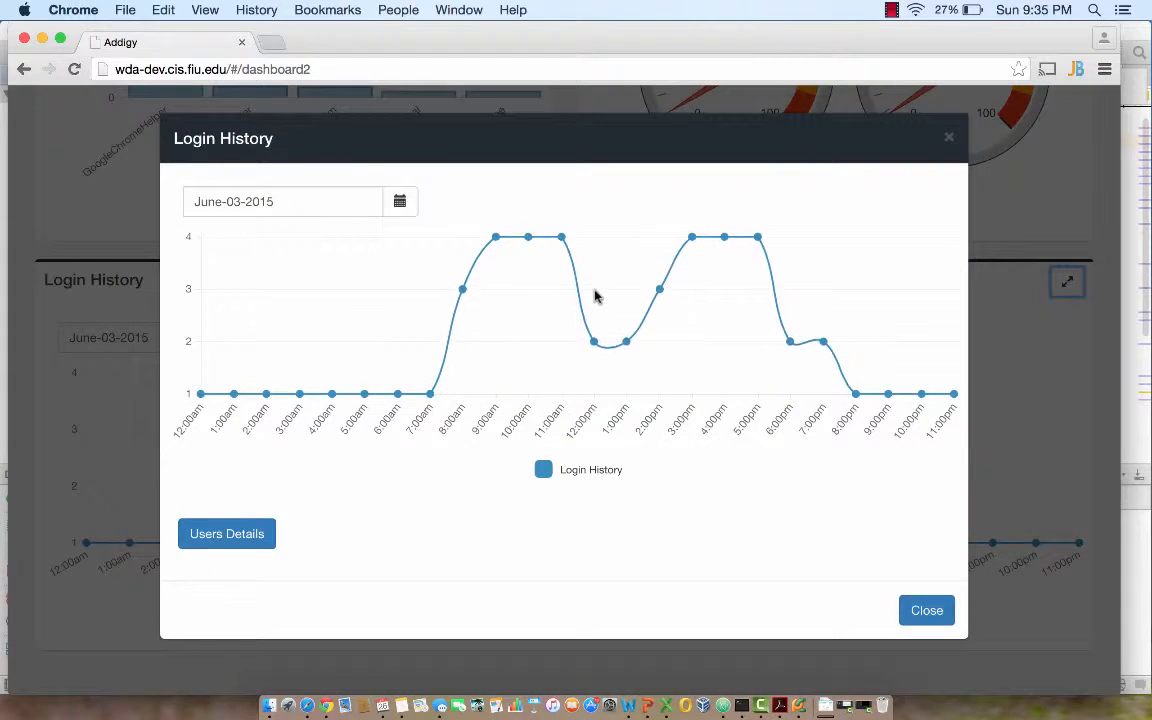
left_click(494, 240)
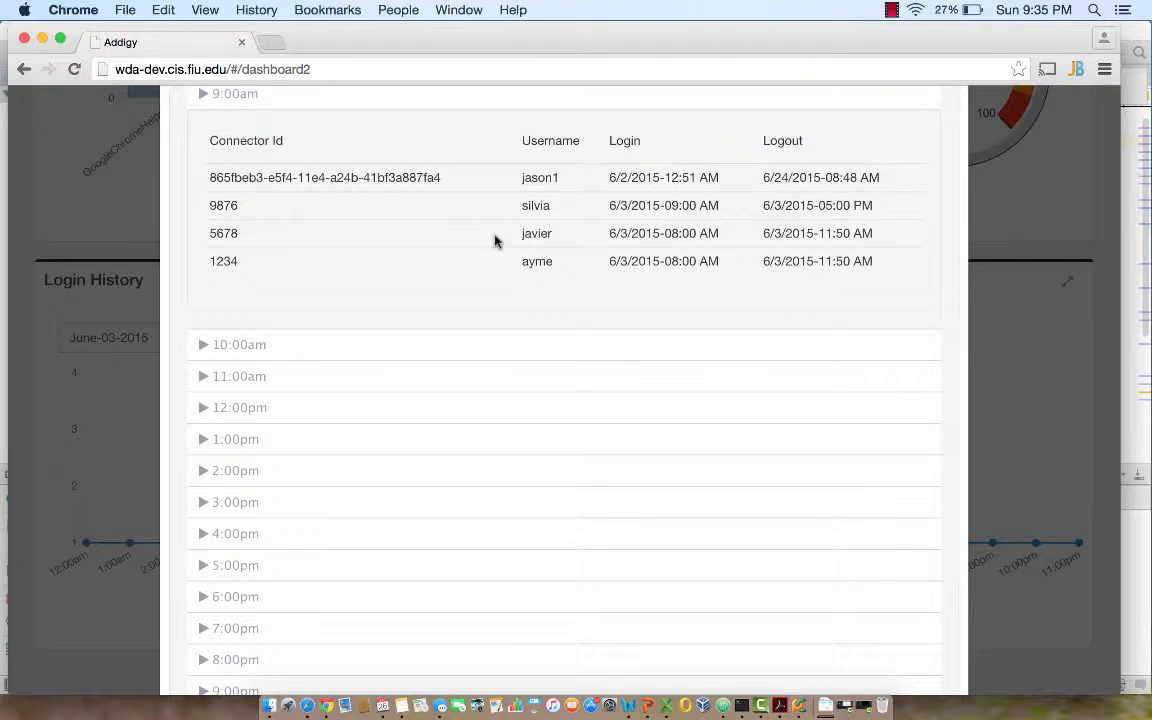
scroll(494, 240, "up", 2)
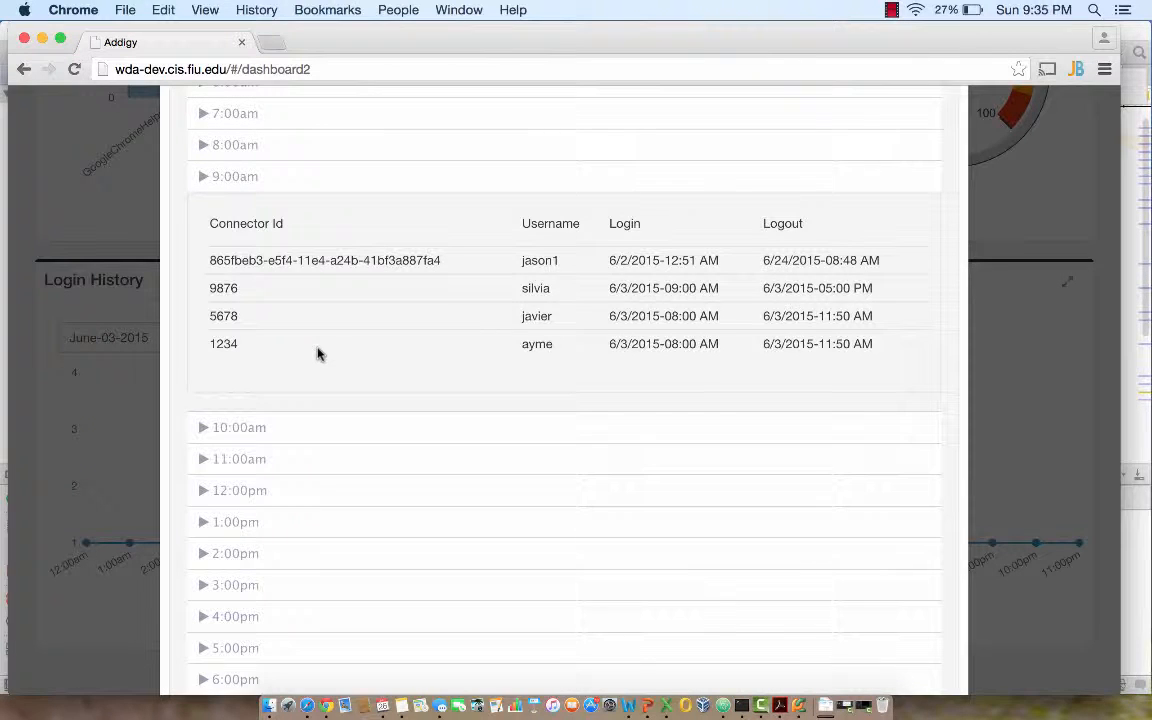
left_click(201, 426)
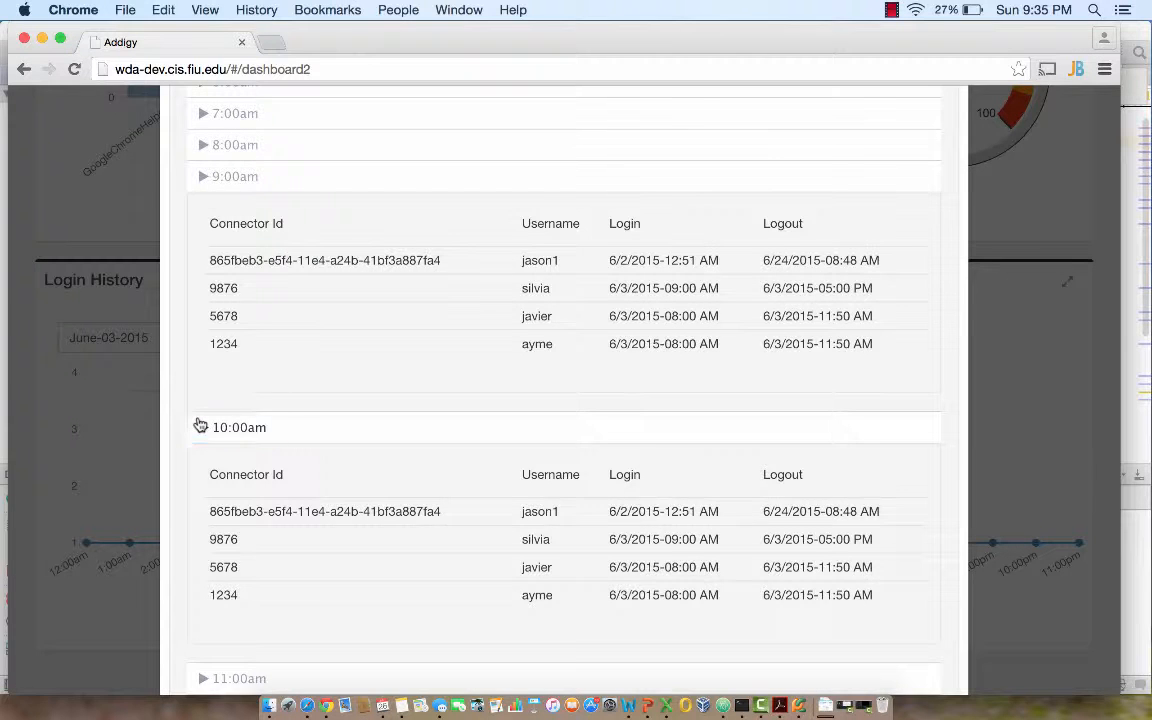
left_click(200, 427)
left_click(1054, 259)
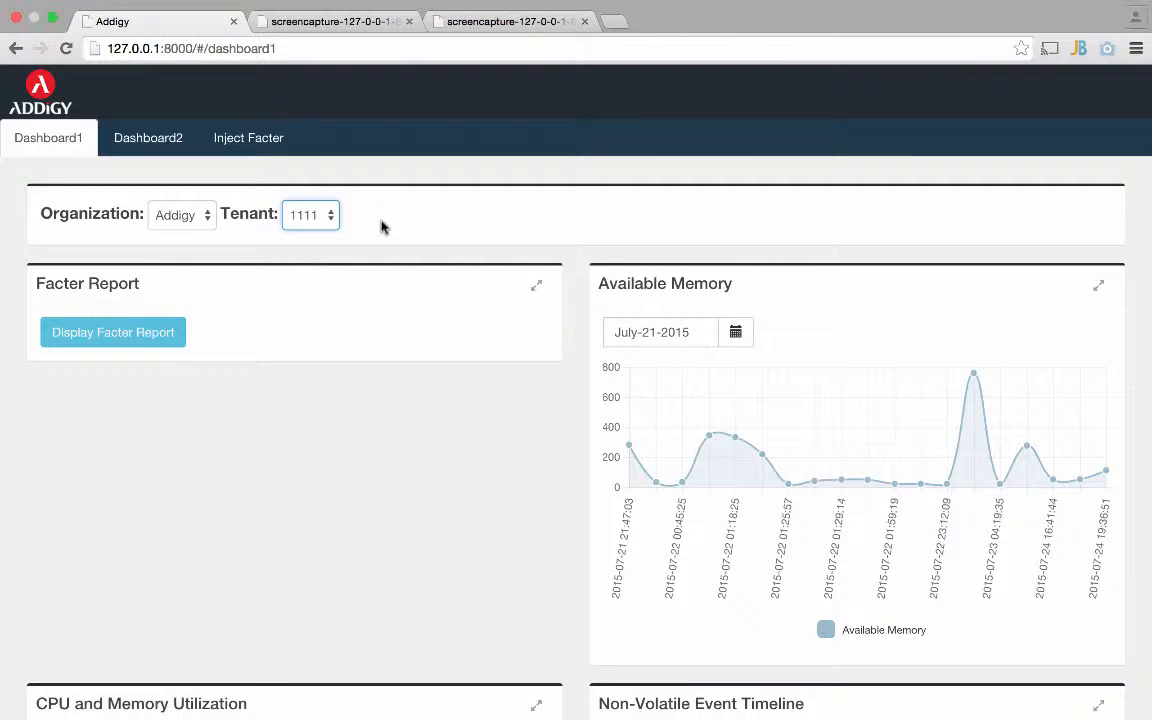
Step: Review the choices of the Organization and Tenant selectors on Dashboard1 without changing them
left_click(203, 226)
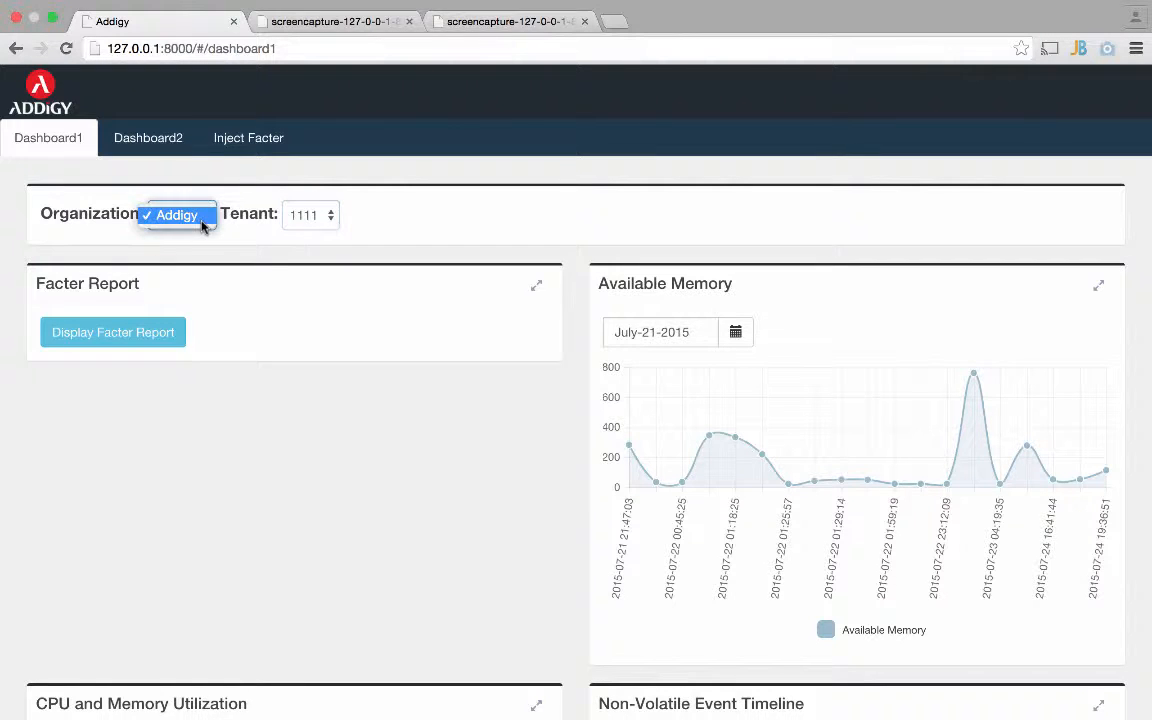
left_click(203, 226)
left_click(322, 216)
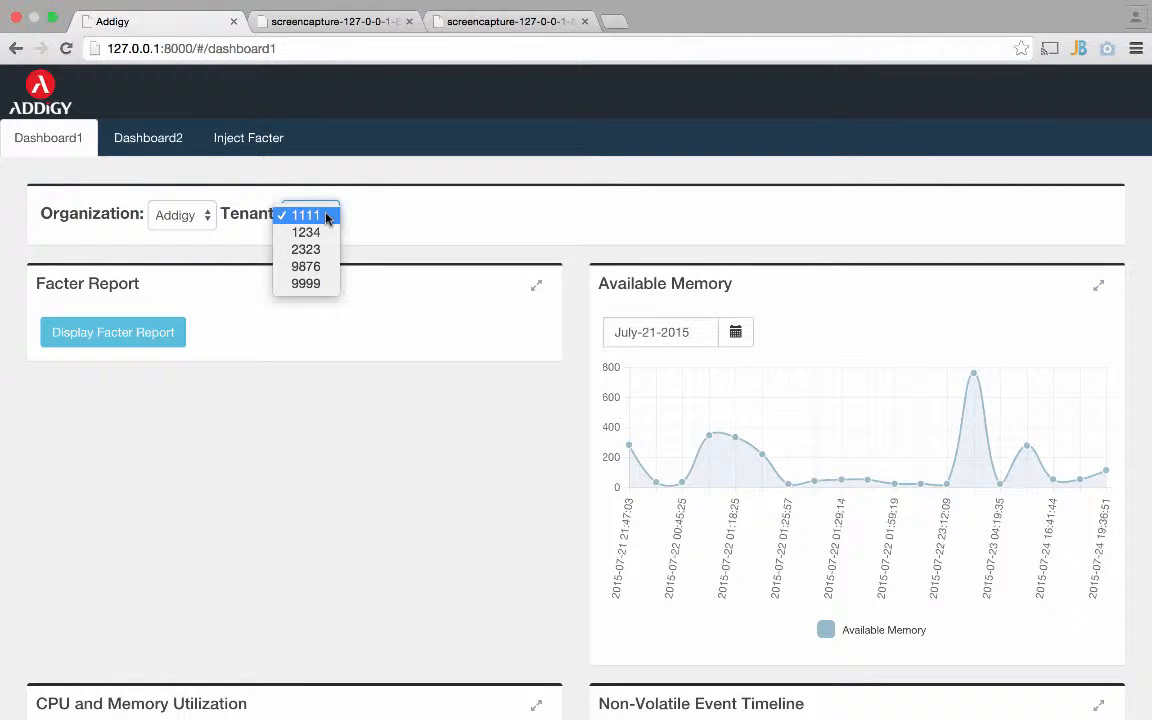
left_click(327, 218)
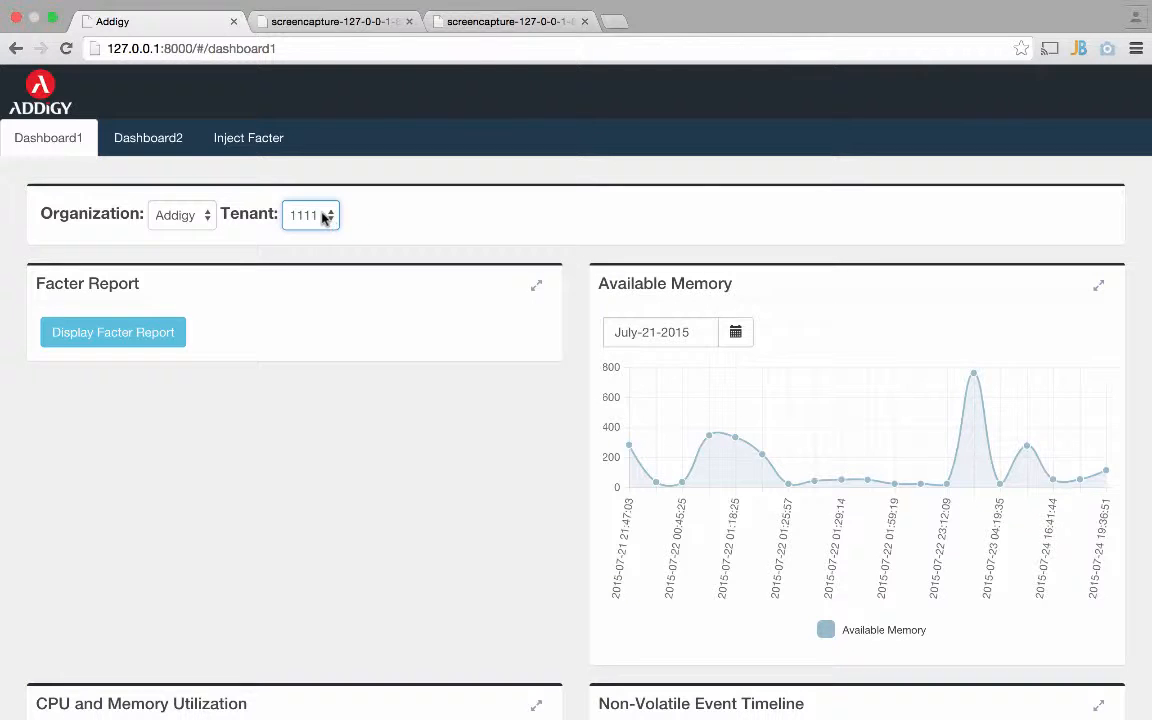
Step: View the Dashboard1 data for tenant 9999, and return the Tenant selector to 1111
left_click(327, 218)
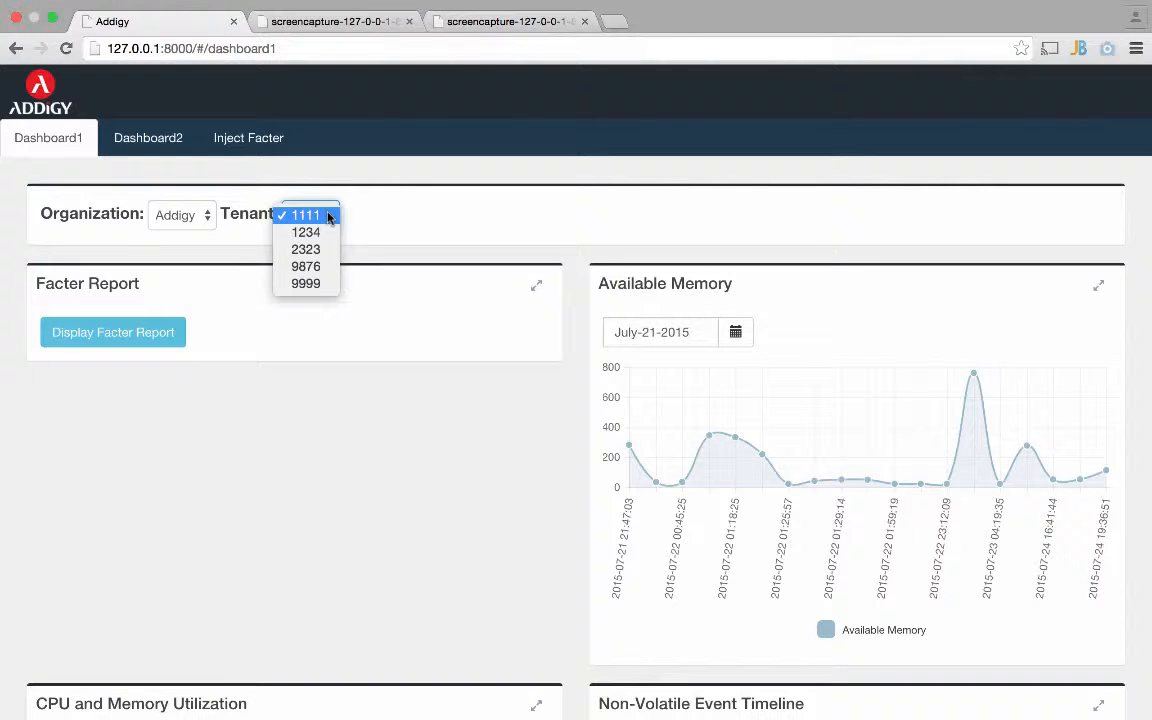
left_click(328, 284)
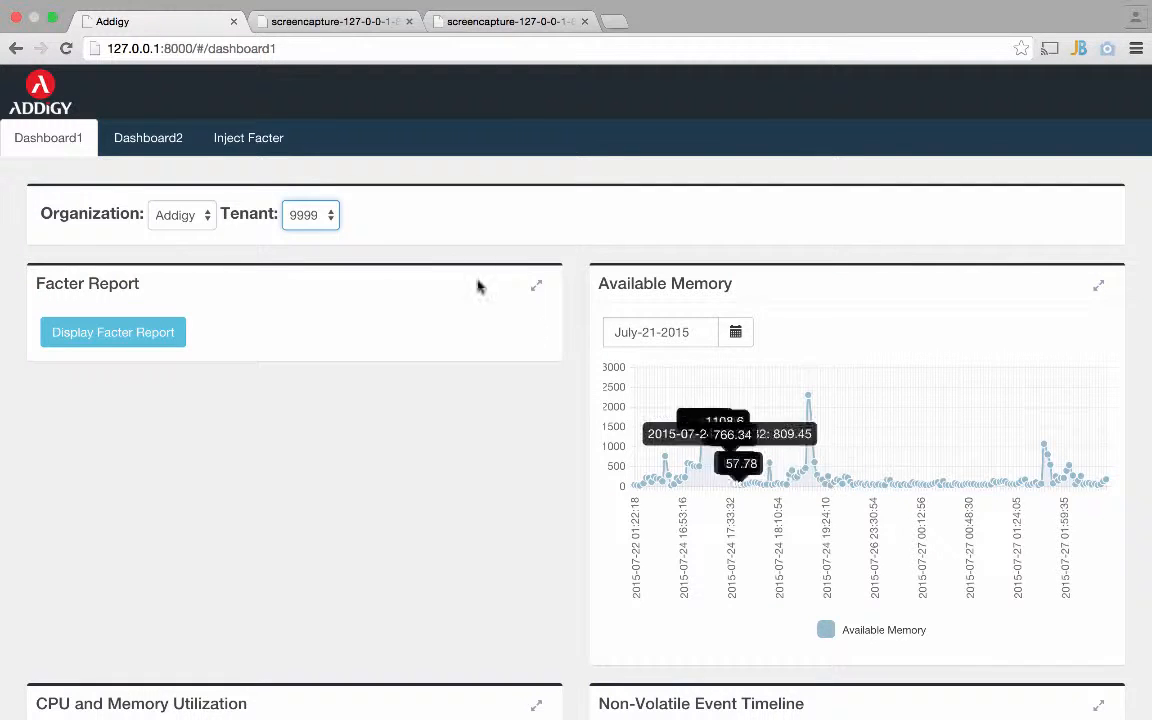
left_click(332, 216)
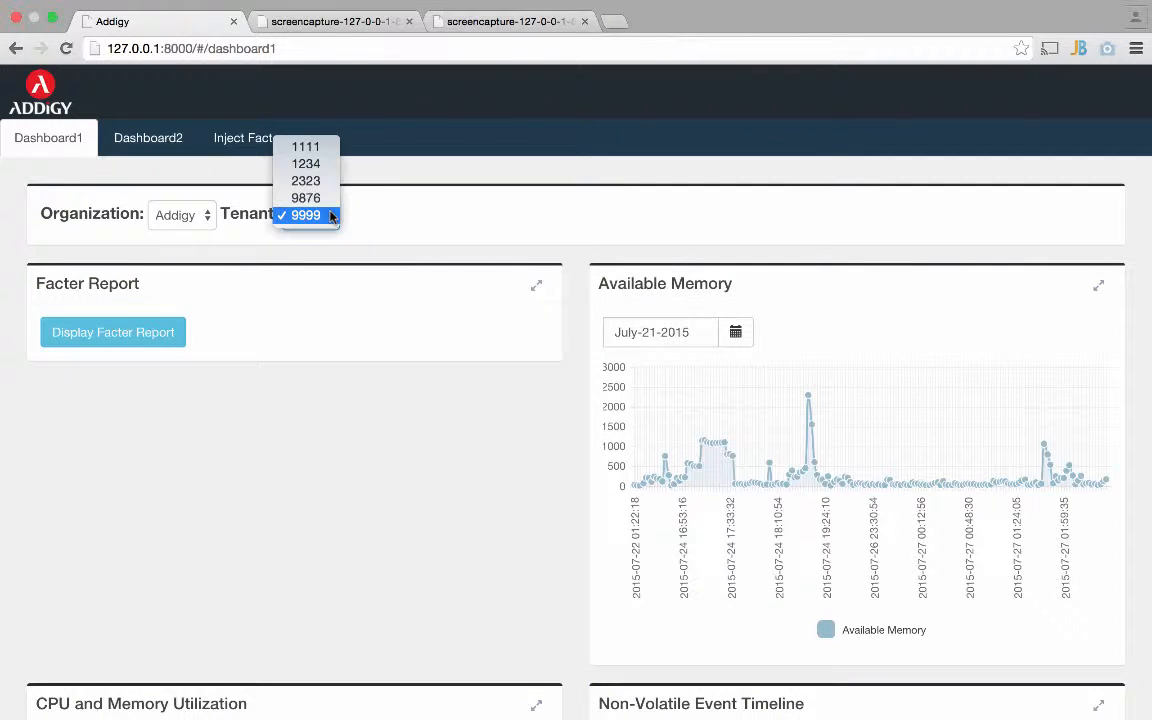
left_click(332, 152)
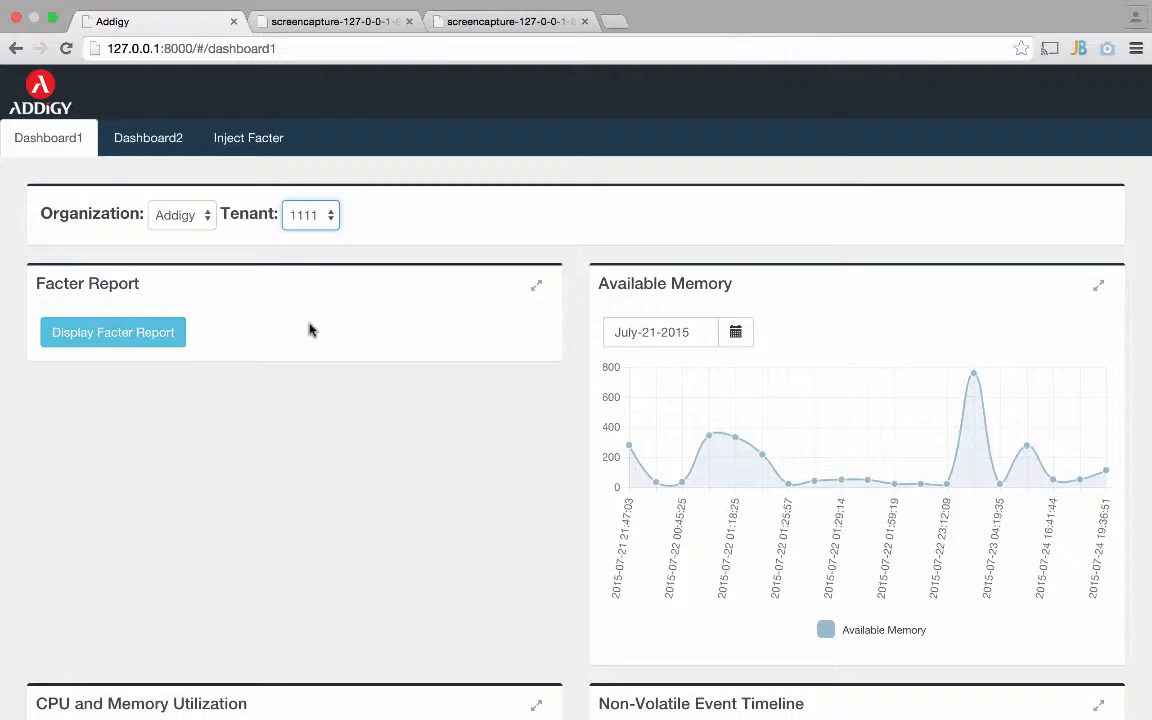
Step: Display the Facter Report for tenant 1111, read through its system facts, and hide the report
scroll(311, 329, "down", 2)
left_click(169, 258)
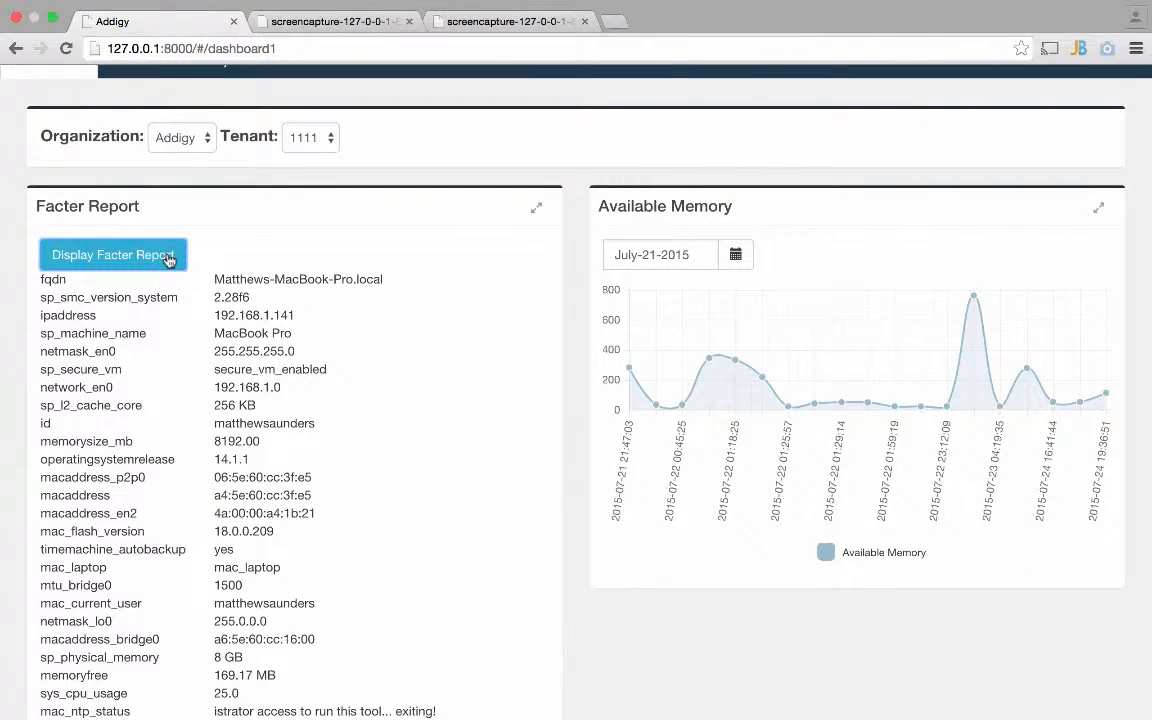
scroll(201, 448, "down", 1)
scroll(201, 448, "down", 8)
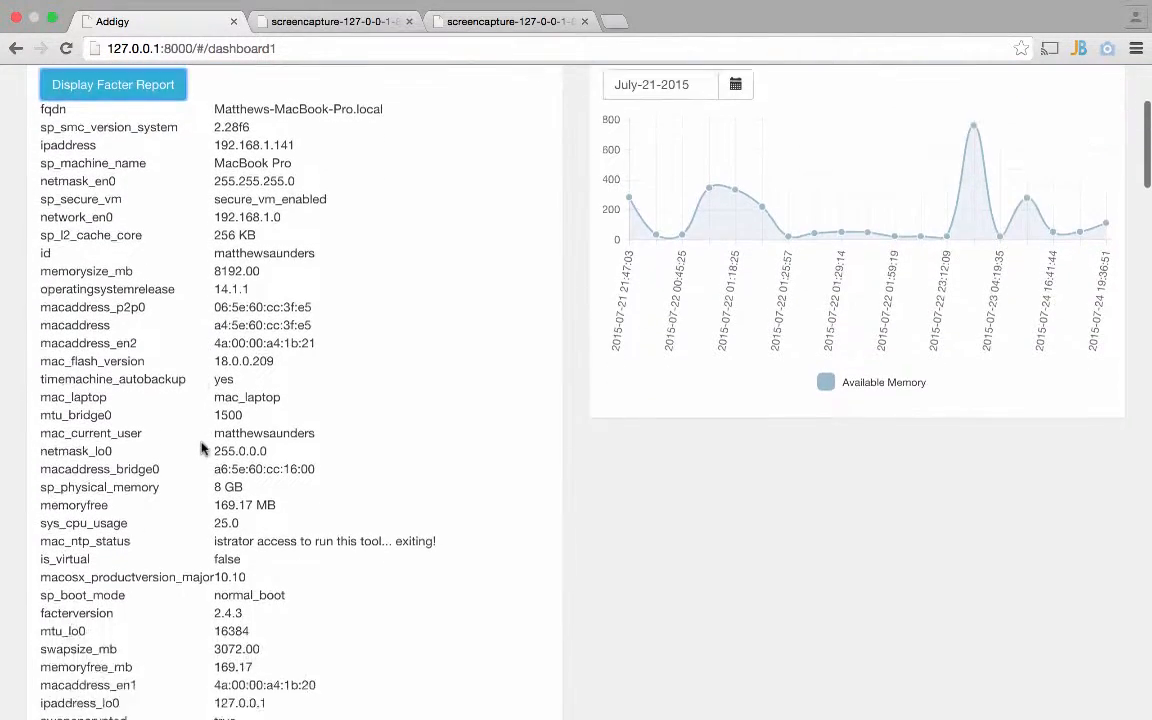
scroll(201, 448, "down", 12)
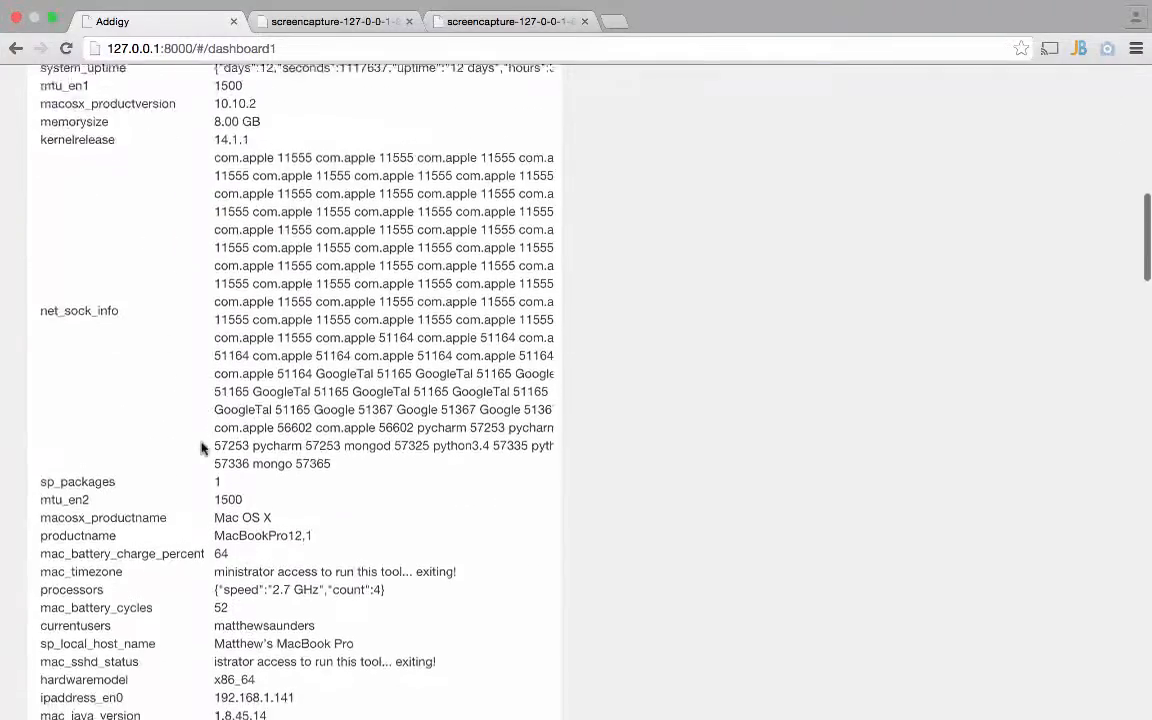
scroll(200, 445, "down", 3)
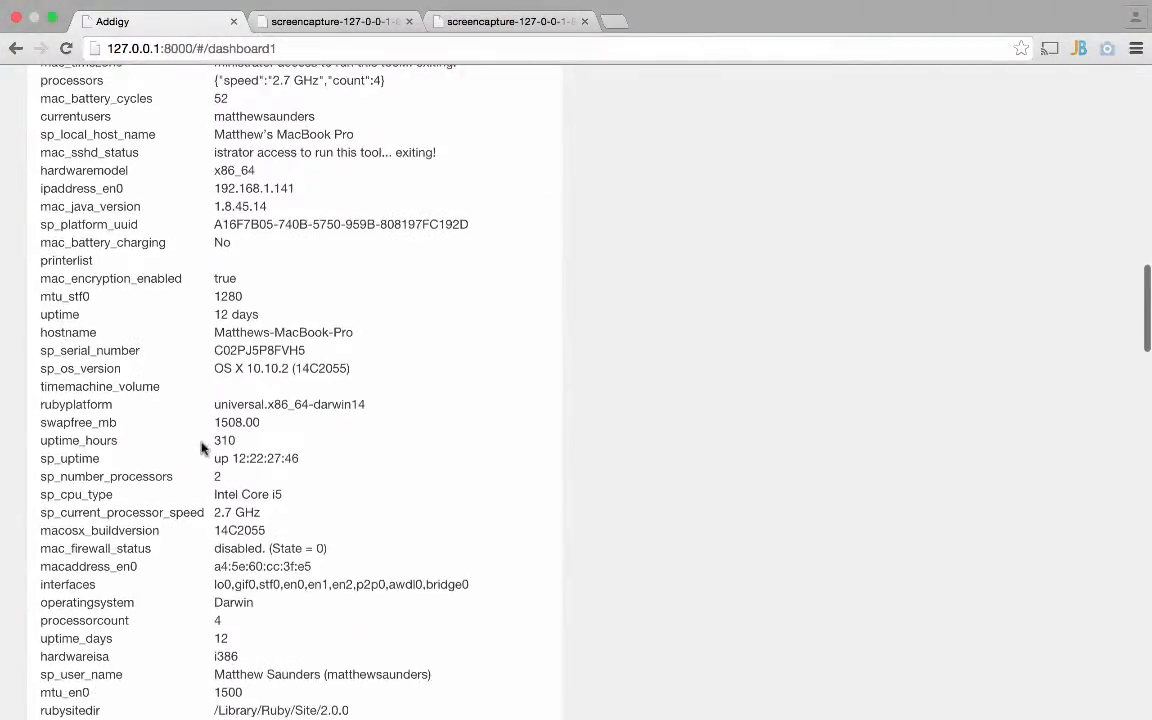
scroll(190, 420, "up", 20)
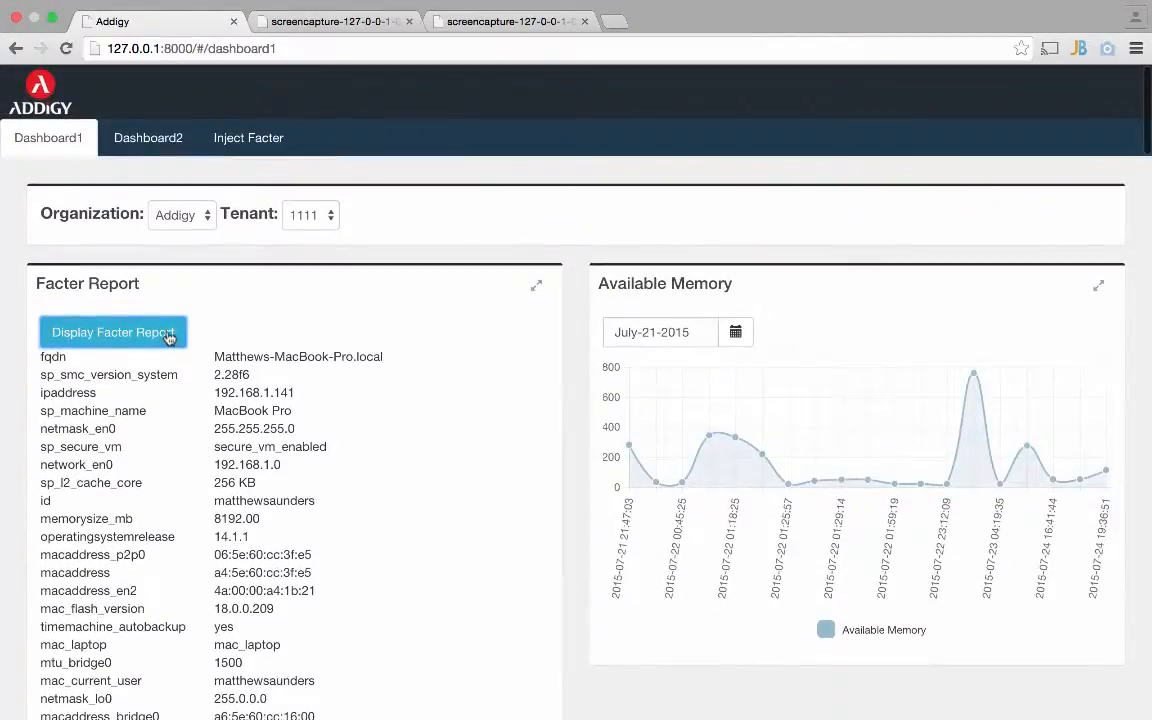
left_click(168, 334)
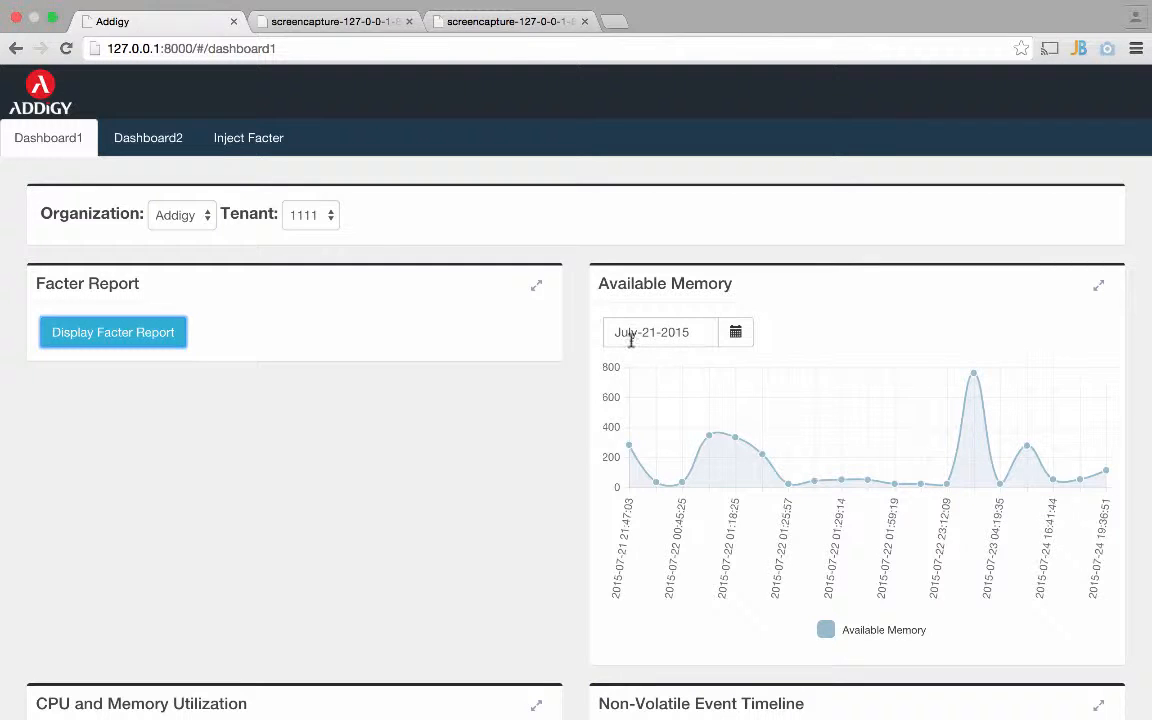
Step: Compare the Available Memory chart for July-22-2015 and July-20-2015, and leave the date set to July-22-2015
left_click(733, 333)
left_click(645, 445)
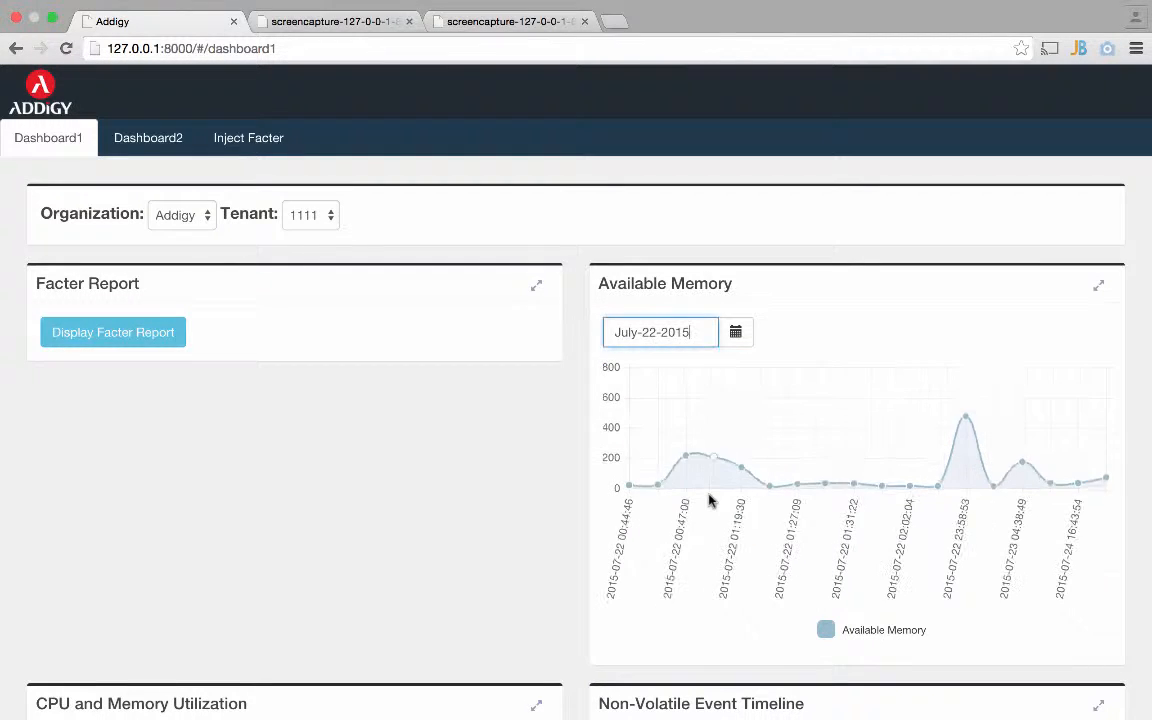
left_click(735, 332)
left_click(651, 493)
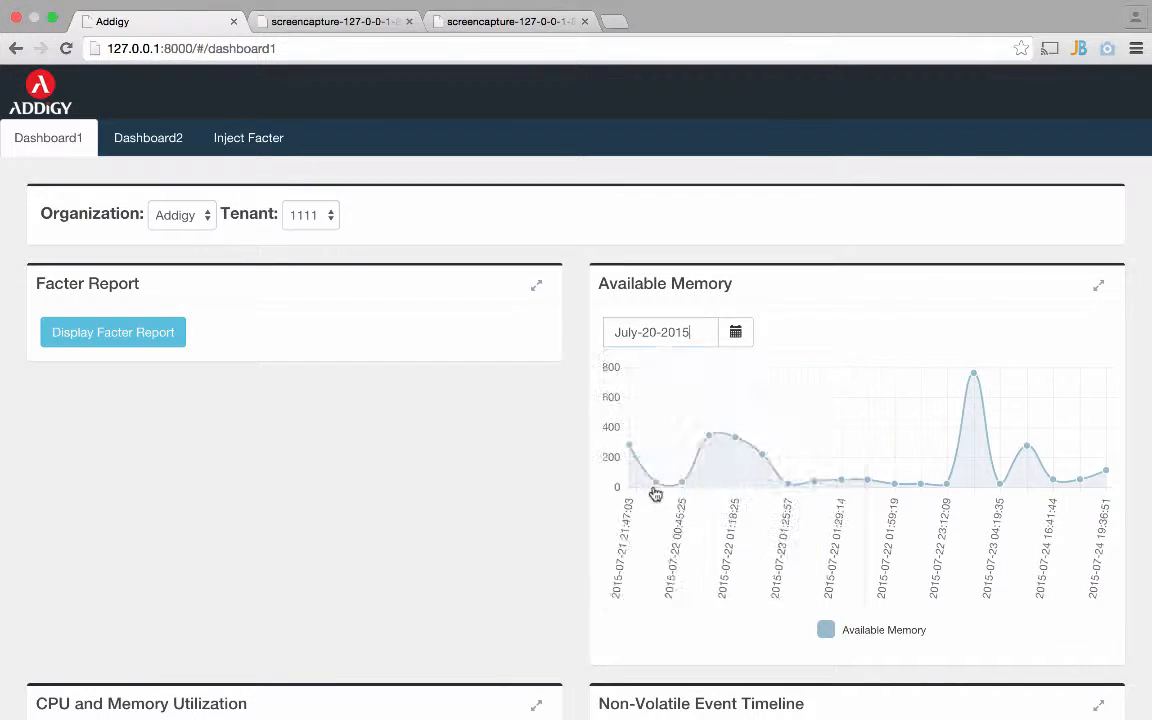
left_click(737, 334)
left_click(714, 494)
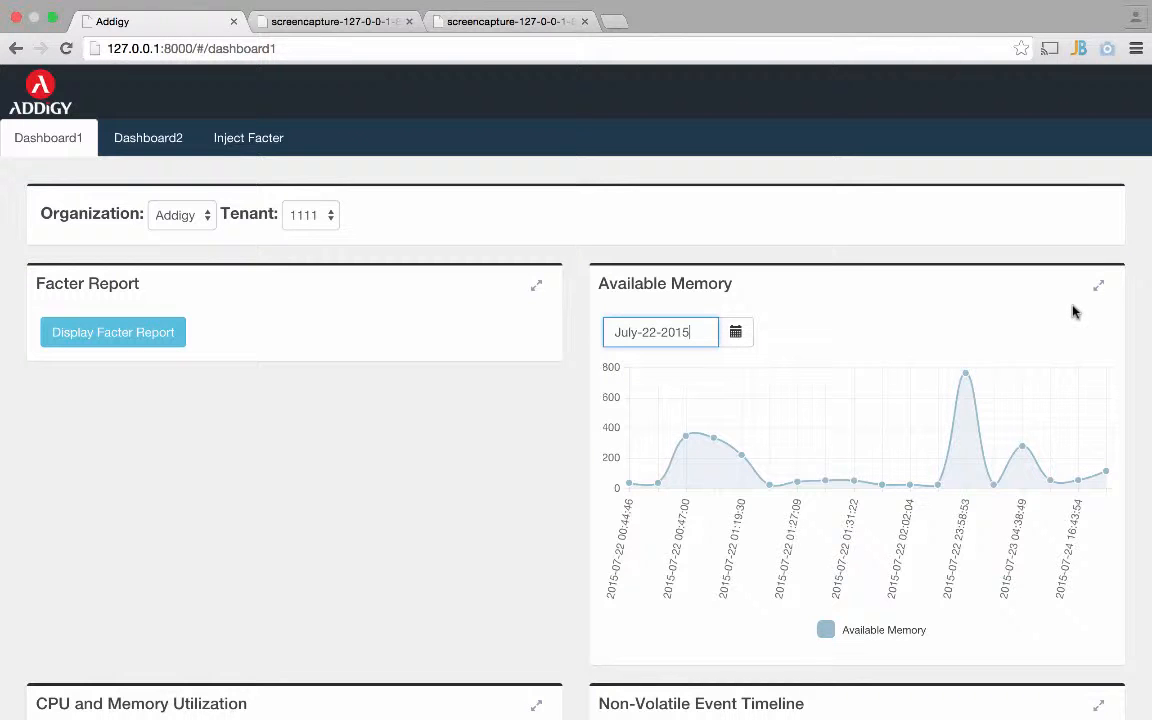
Step: Enlarge the Available Memory chart, view it for July-21-2015, and close the enlarged chart
left_click(1098, 287)
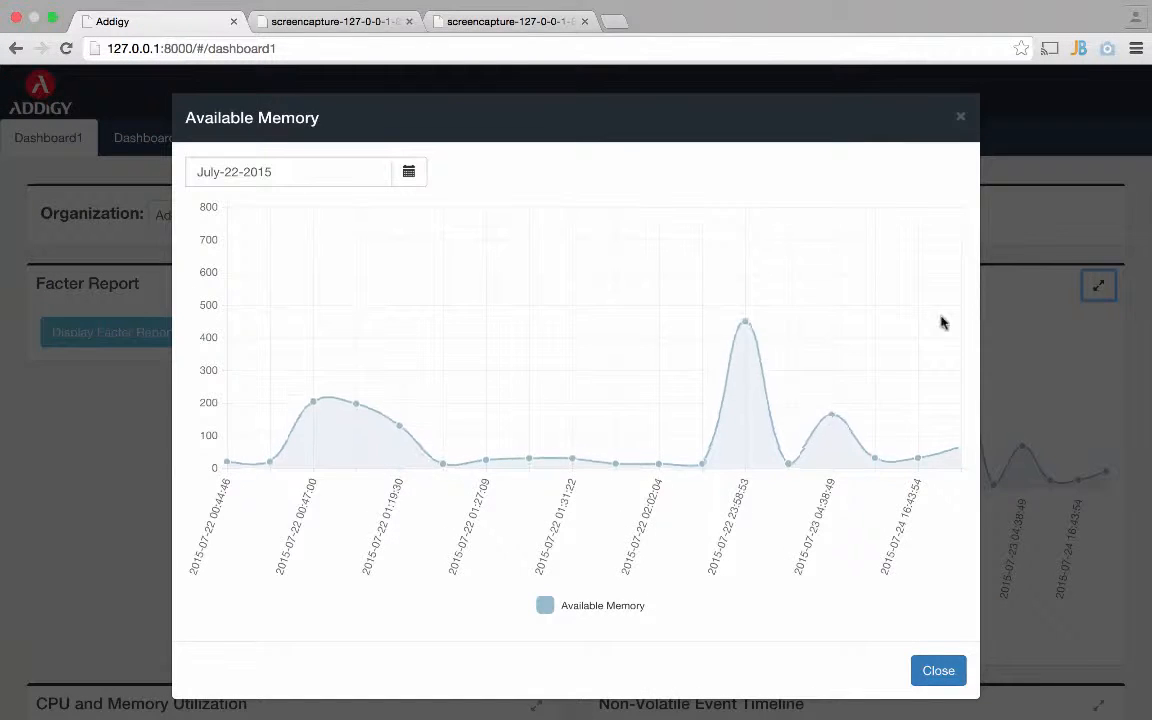
left_click(410, 174)
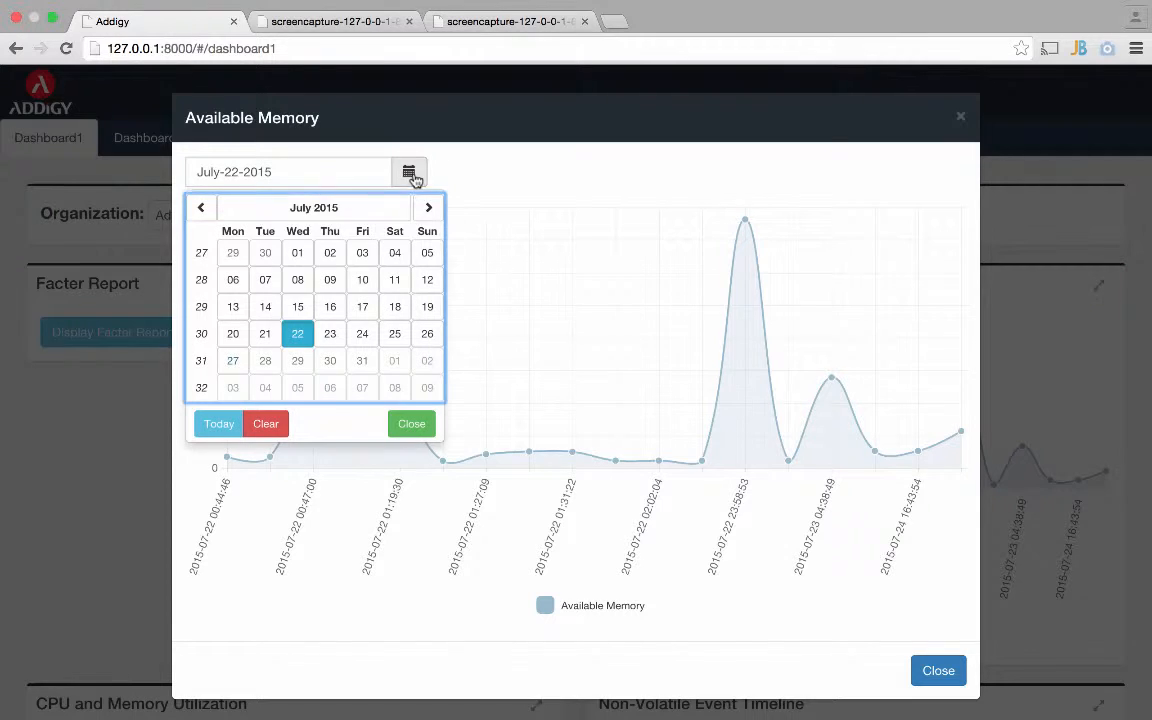
left_click(266, 332)
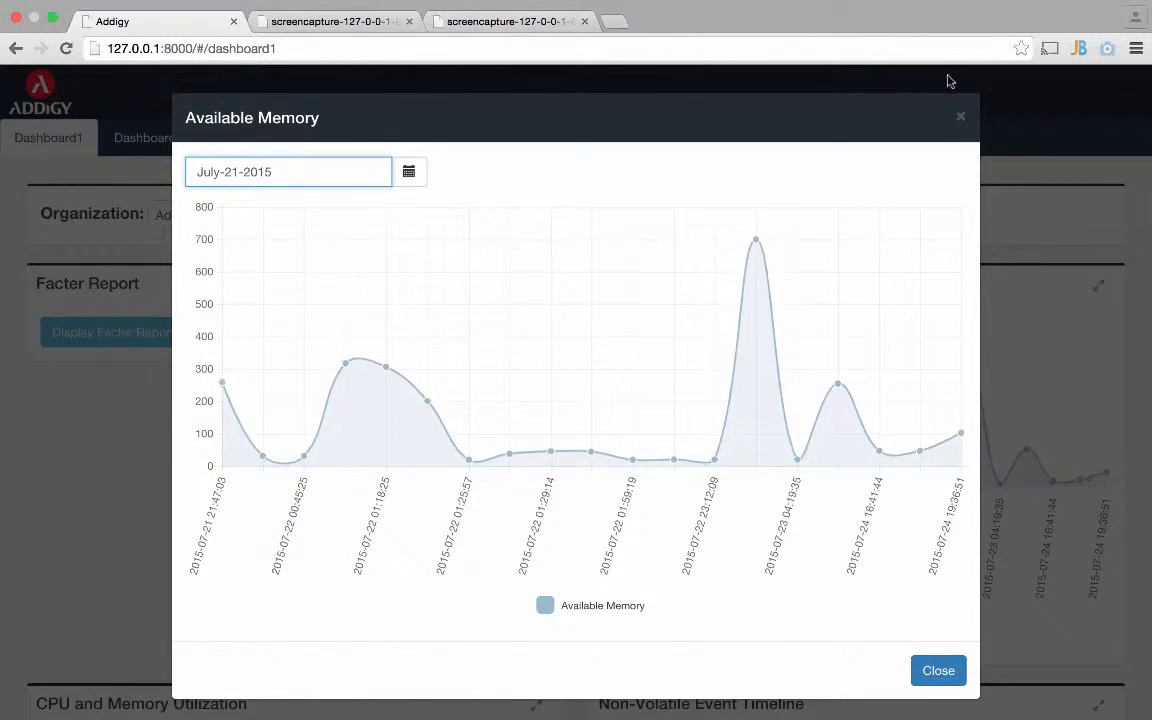
left_click(959, 112)
Step: Examine the enlarged CPU and Memory Utilization chart on Dashboard1, and close it
scroll(874, 244, "down", 5)
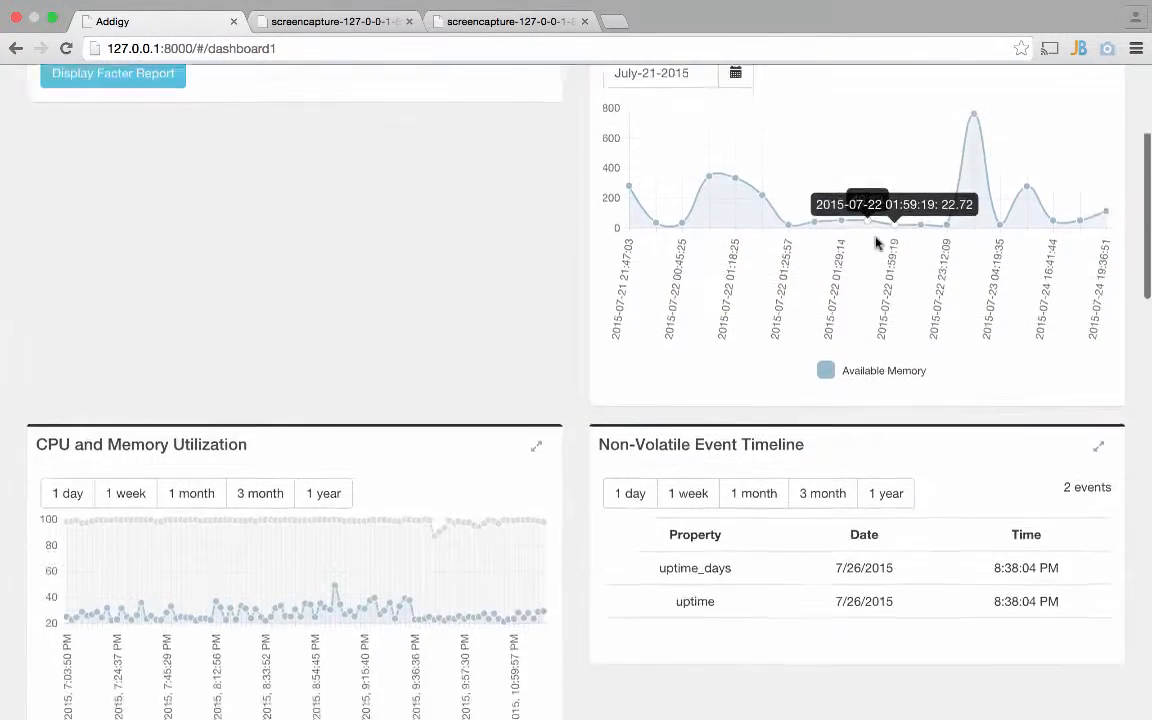
scroll(876, 243, "down", 5)
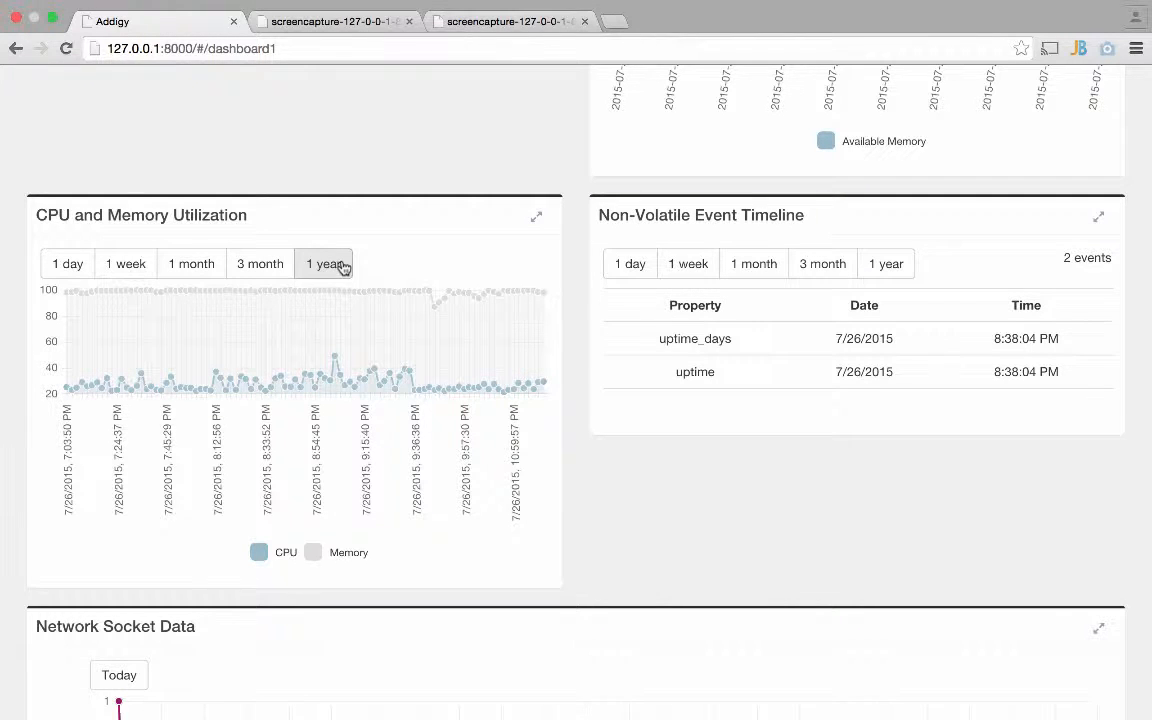
left_click(535, 222)
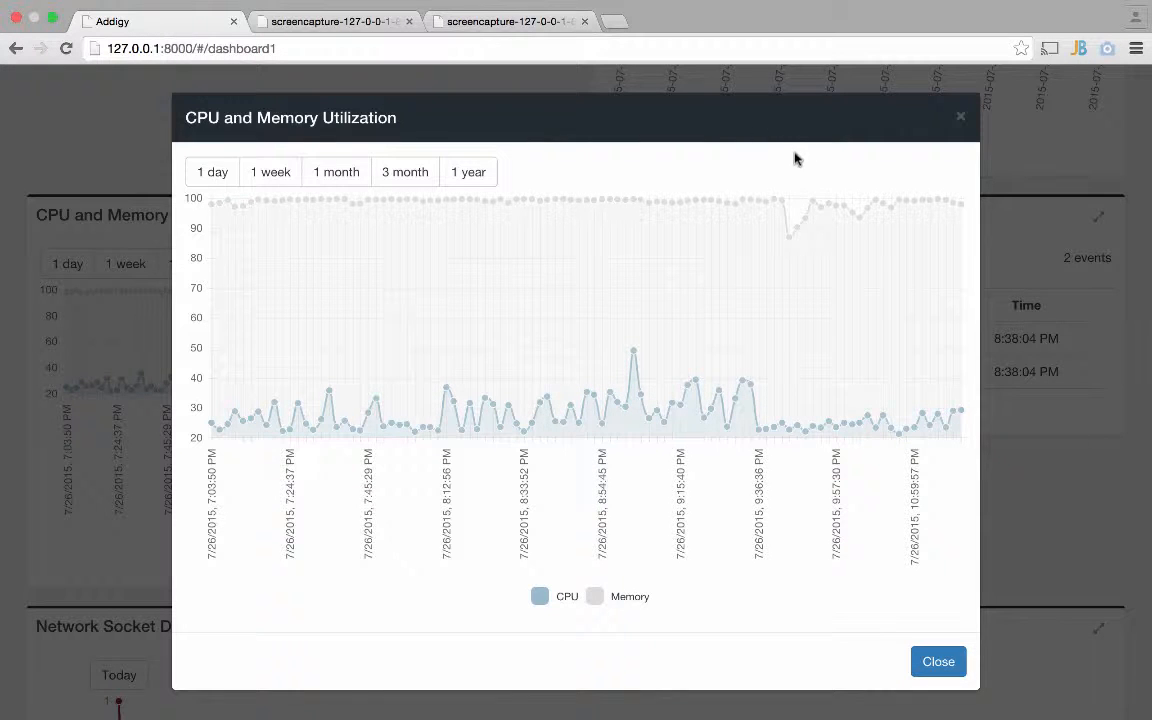
left_click(961, 120)
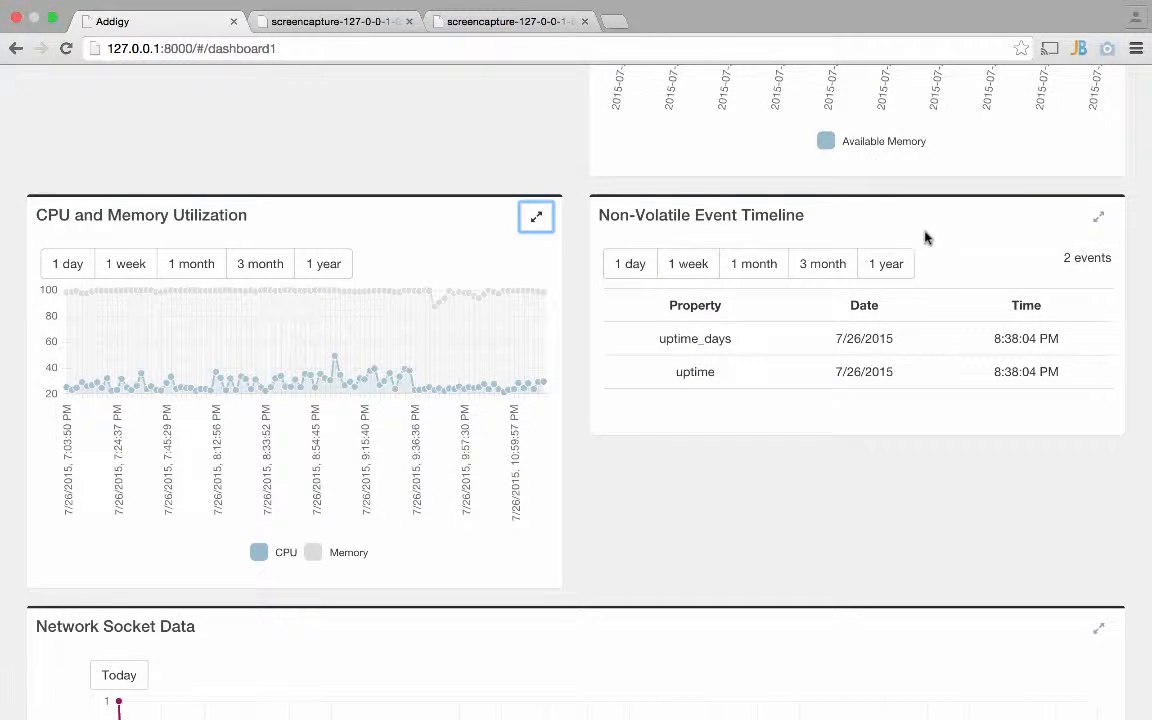
Step: Enlarge the Non-Volatile Event Timeline, read the details of the uptime_days event, and close the timeline
scroll(925, 237, "down", 2)
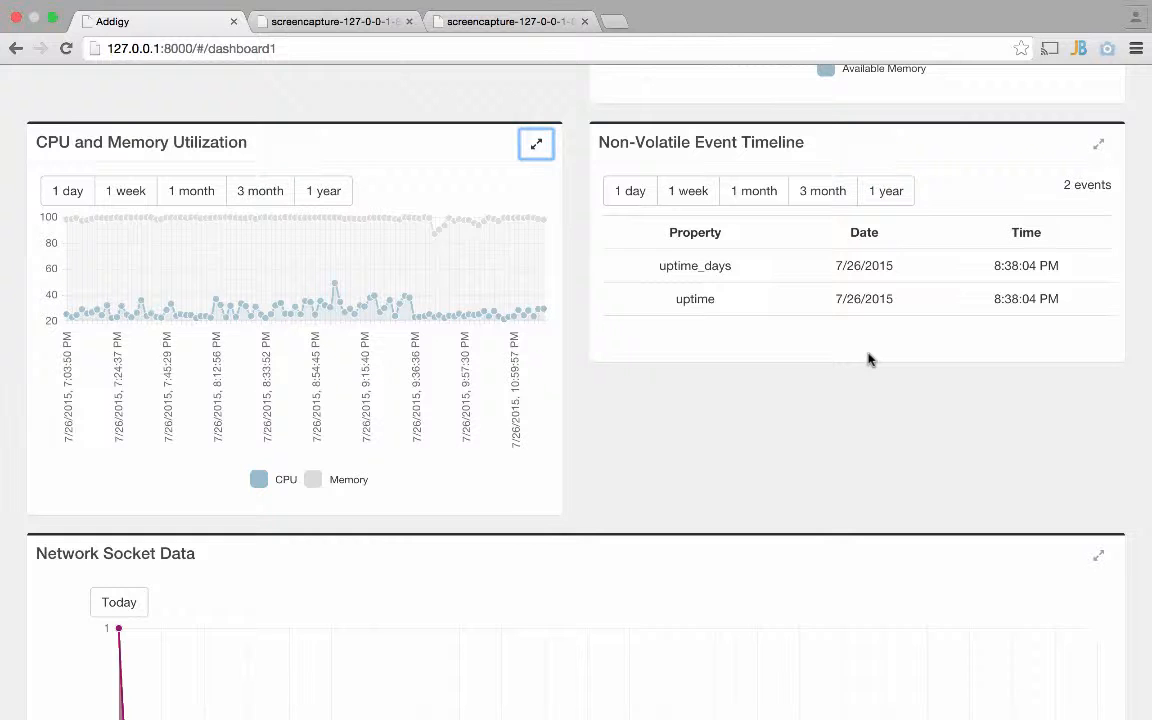
left_click(1101, 147)
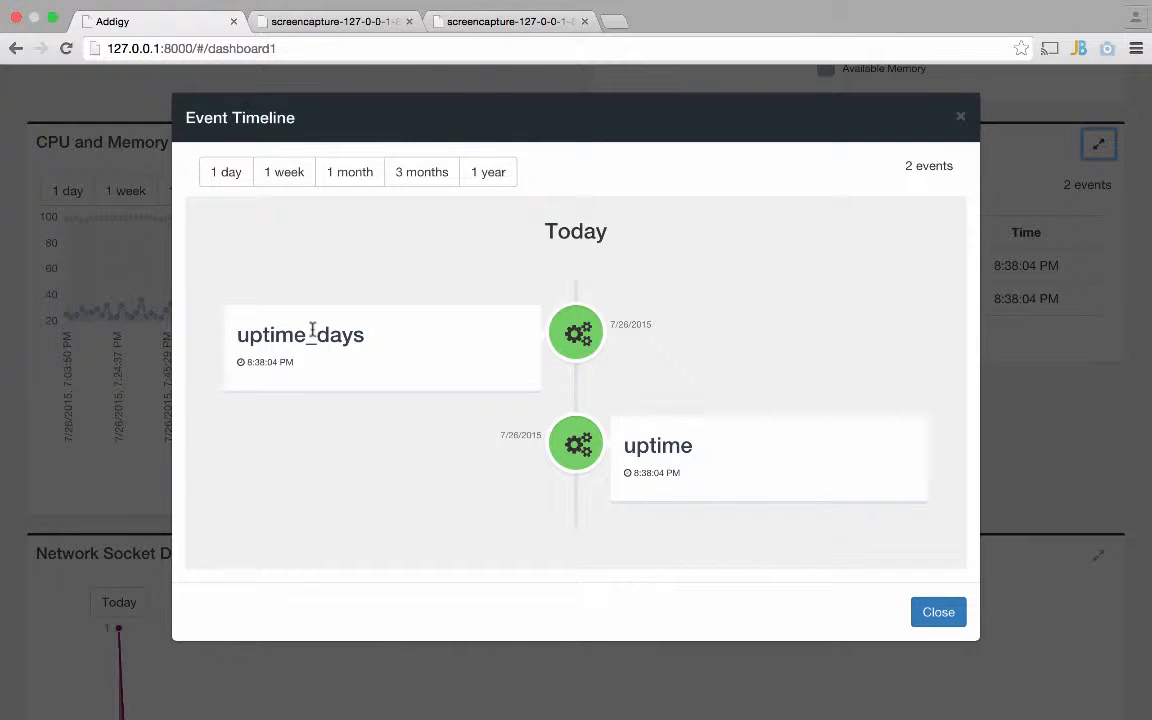
left_click(458, 370)
scroll(458, 365, "down", 2)
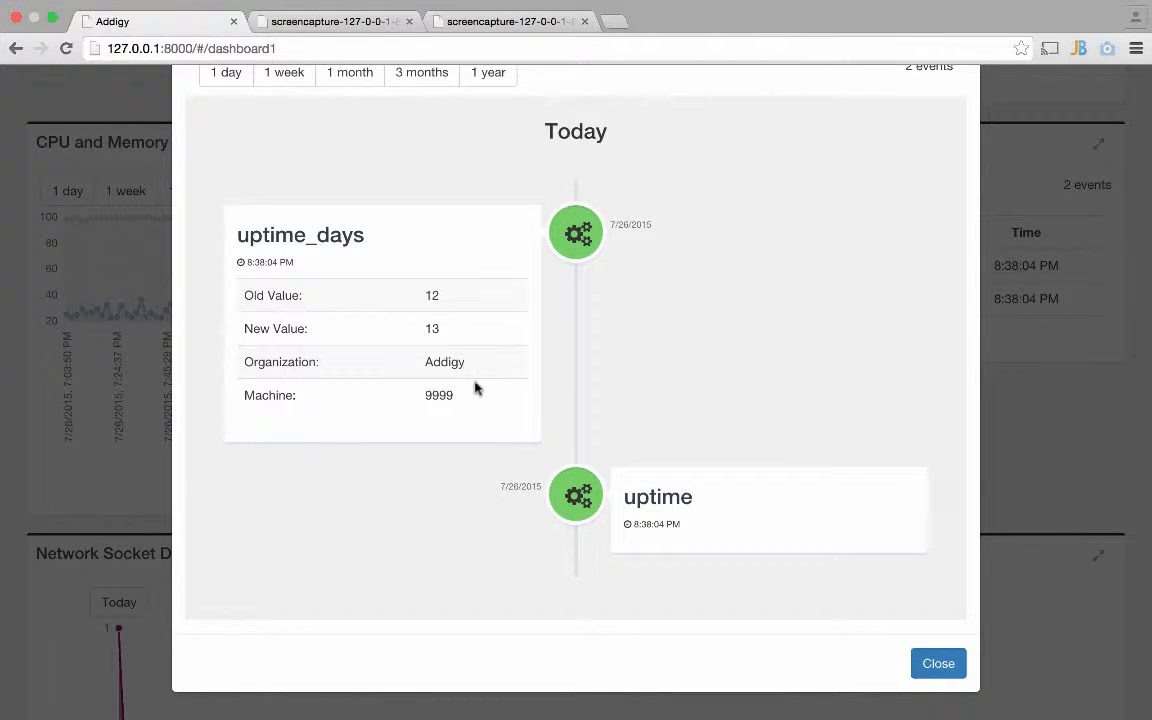
left_click(470, 236)
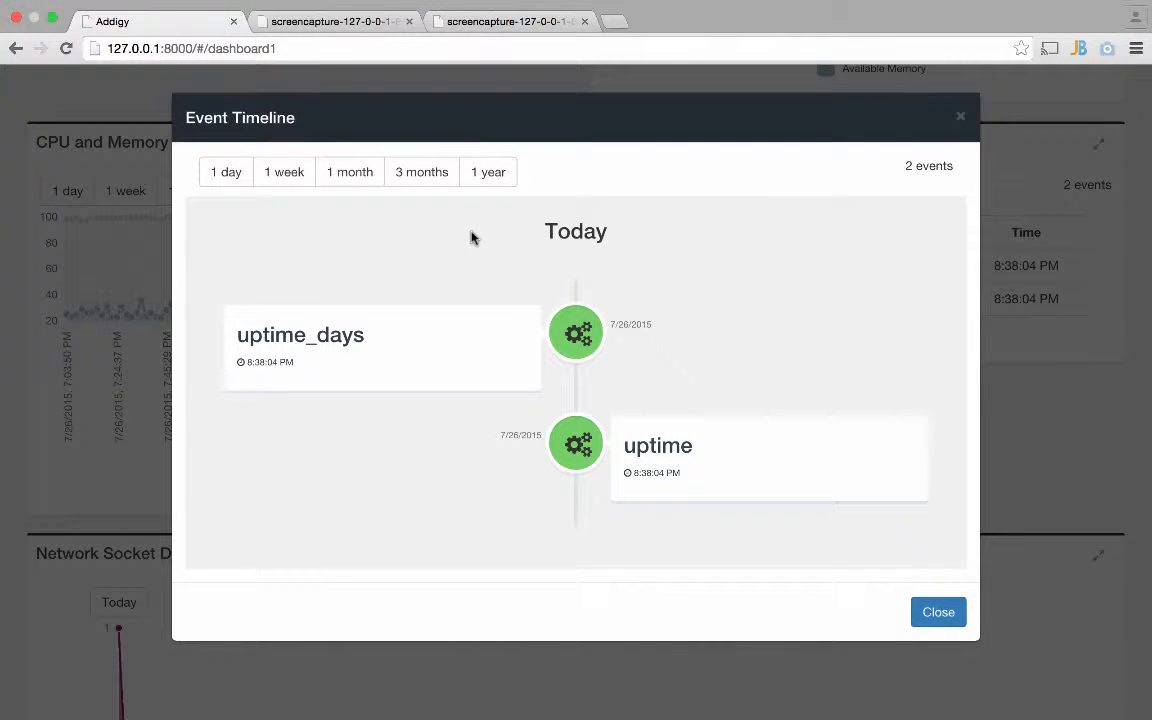
left_click(958, 118)
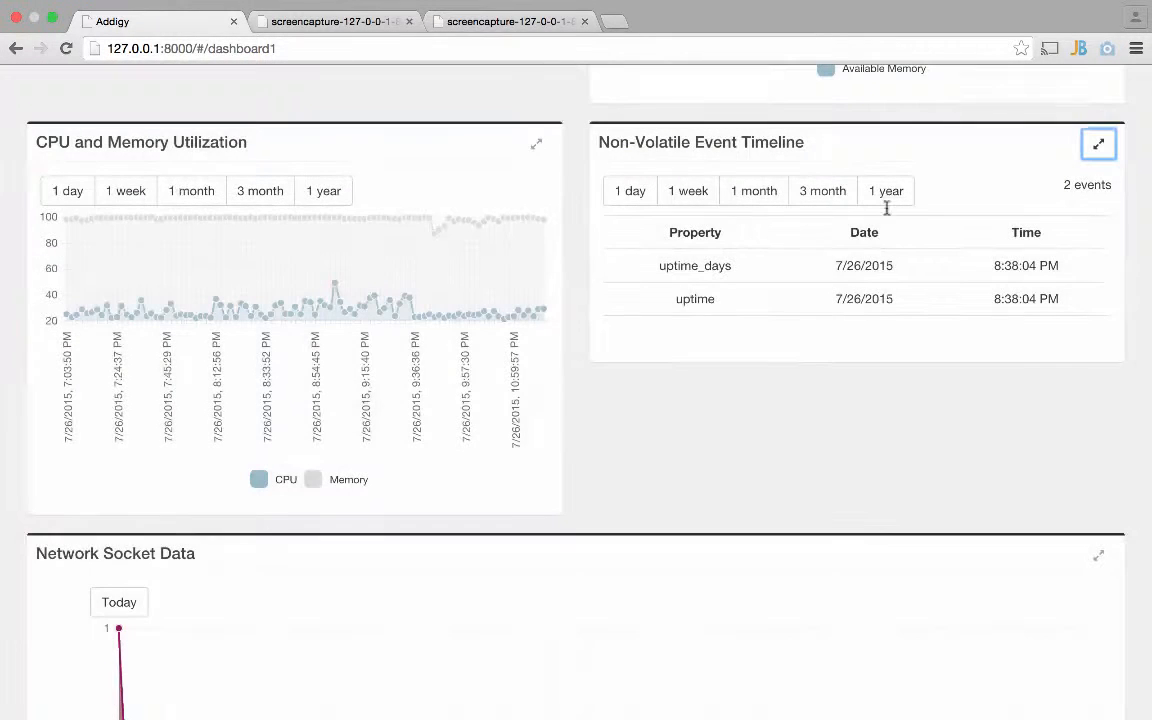
Step: Examine the Network Socket Data chart and the 12:00am list of sources, ports and tenants, and collapse the list
scroll(756, 406, "down", 5)
scroll(756, 406, "down", 2)
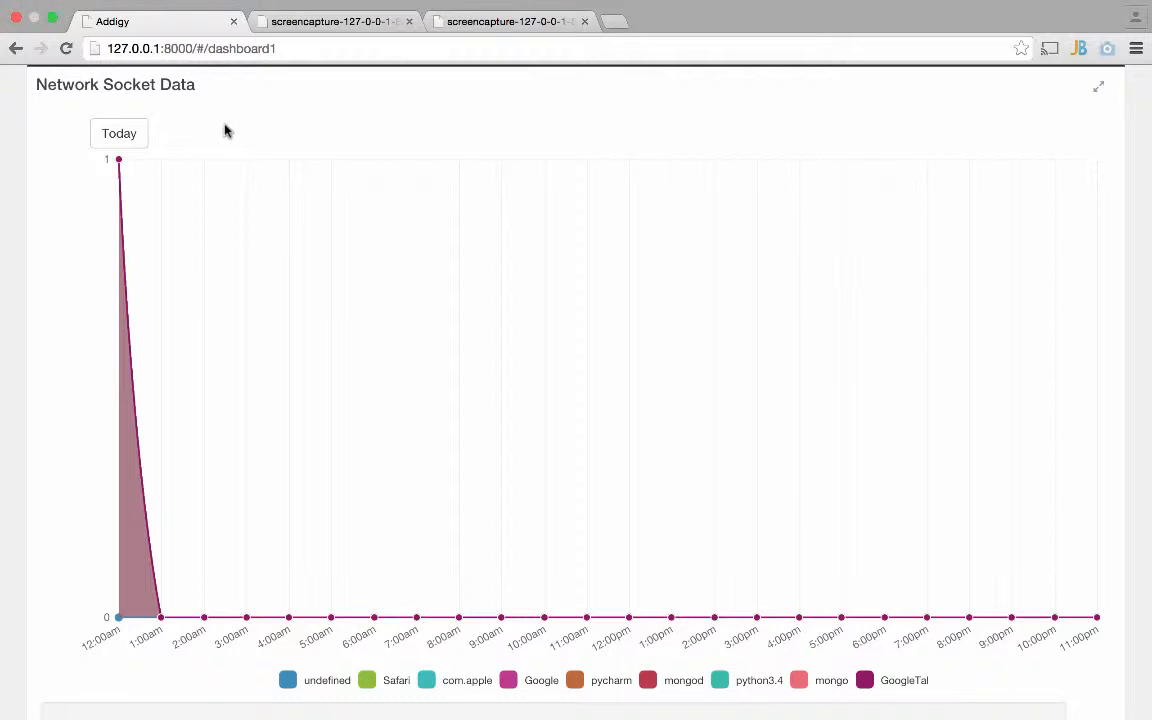
scroll(133, 337, "down", 7)
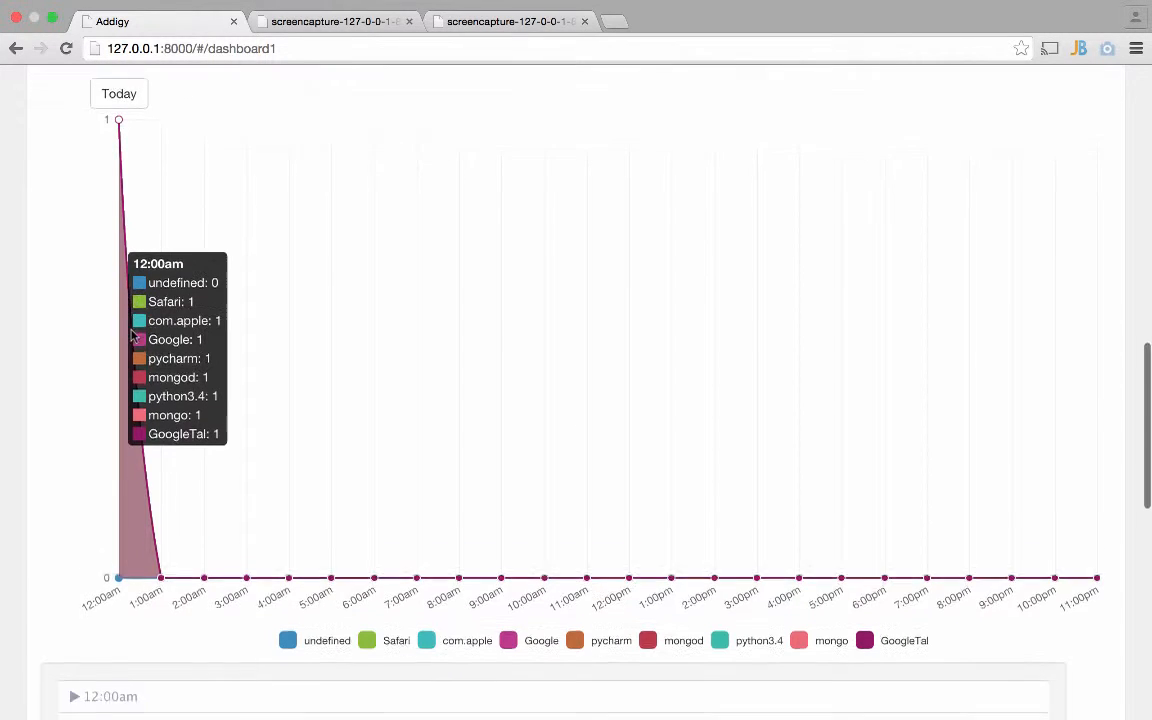
scroll(131, 334, "up", 3)
left_click(70, 323)
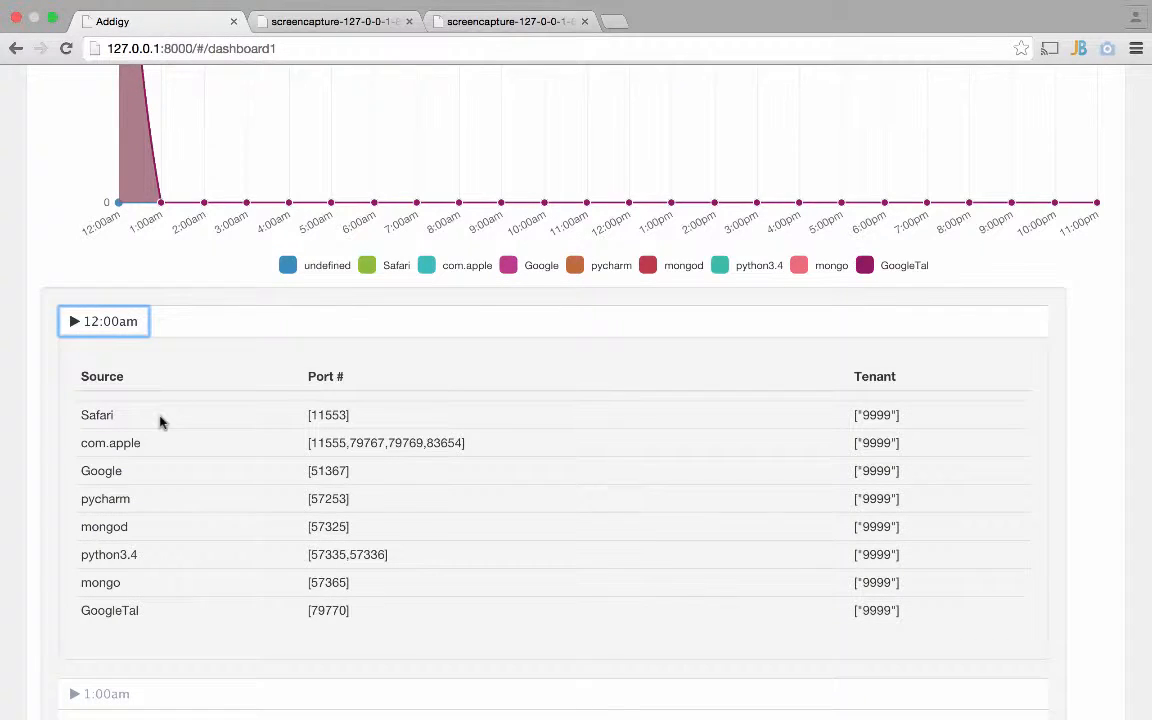
scroll(159, 420, "down", 1)
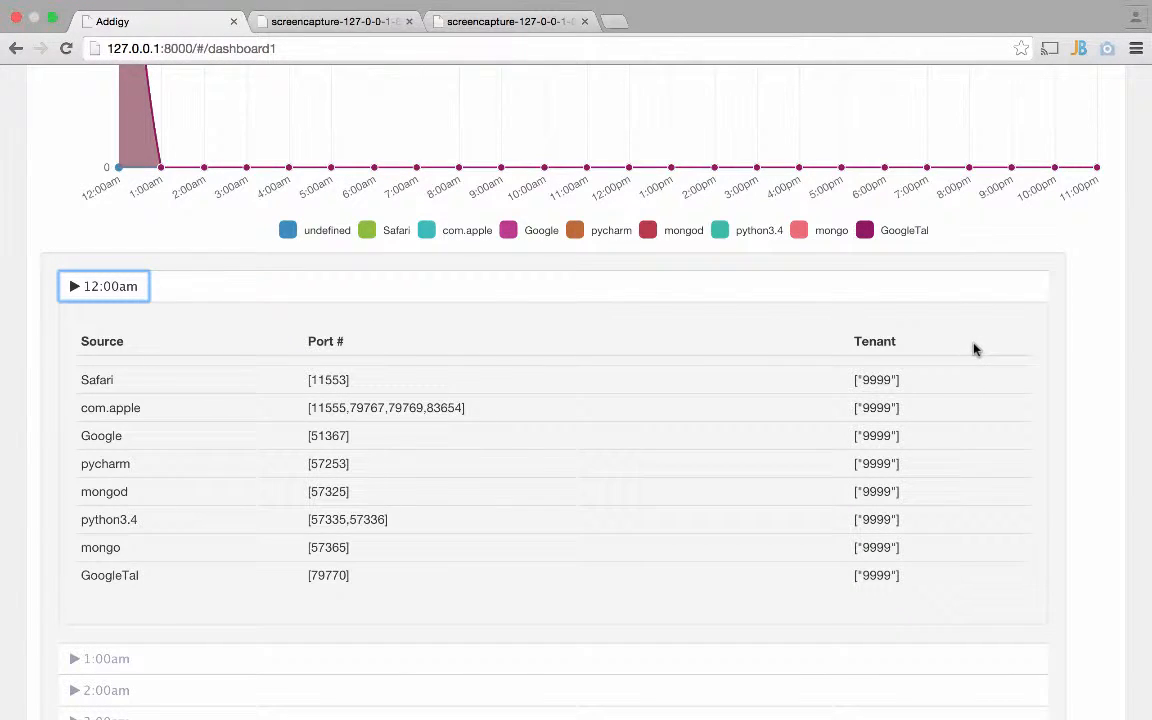
left_click(1081, 357)
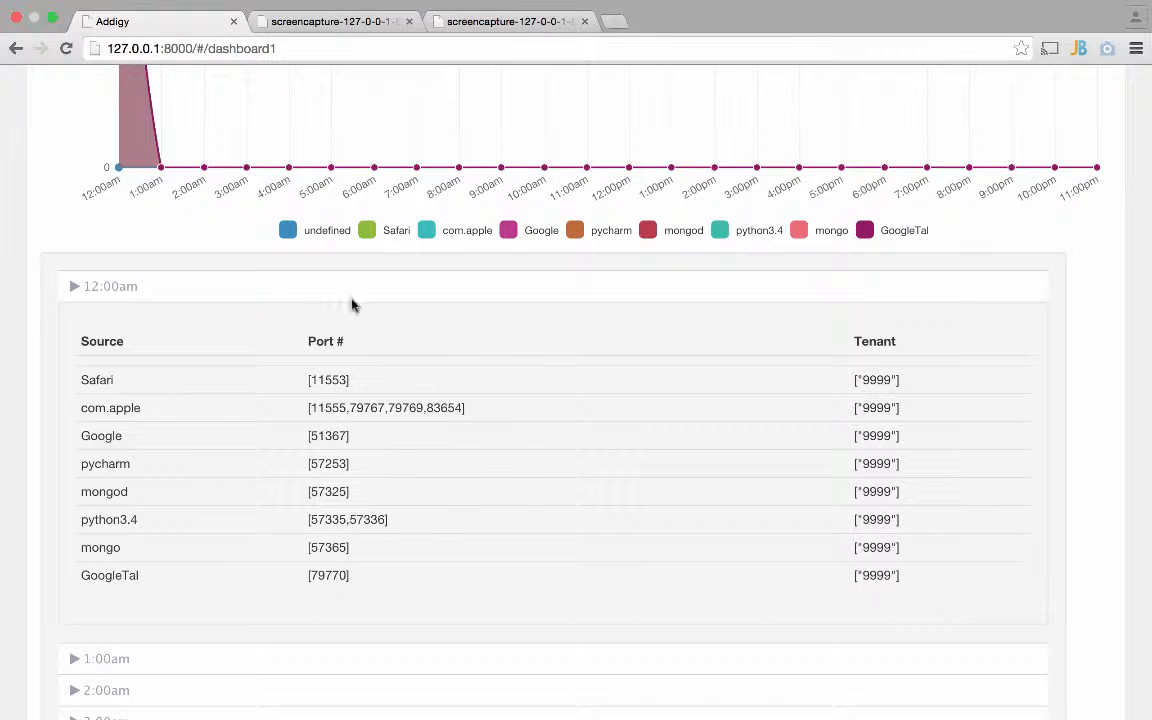
left_click(103, 288)
Step: Open the Inject Facter page and read through the facter report text for ConnectorId 1111
scroll(68, 192, "up", 10)
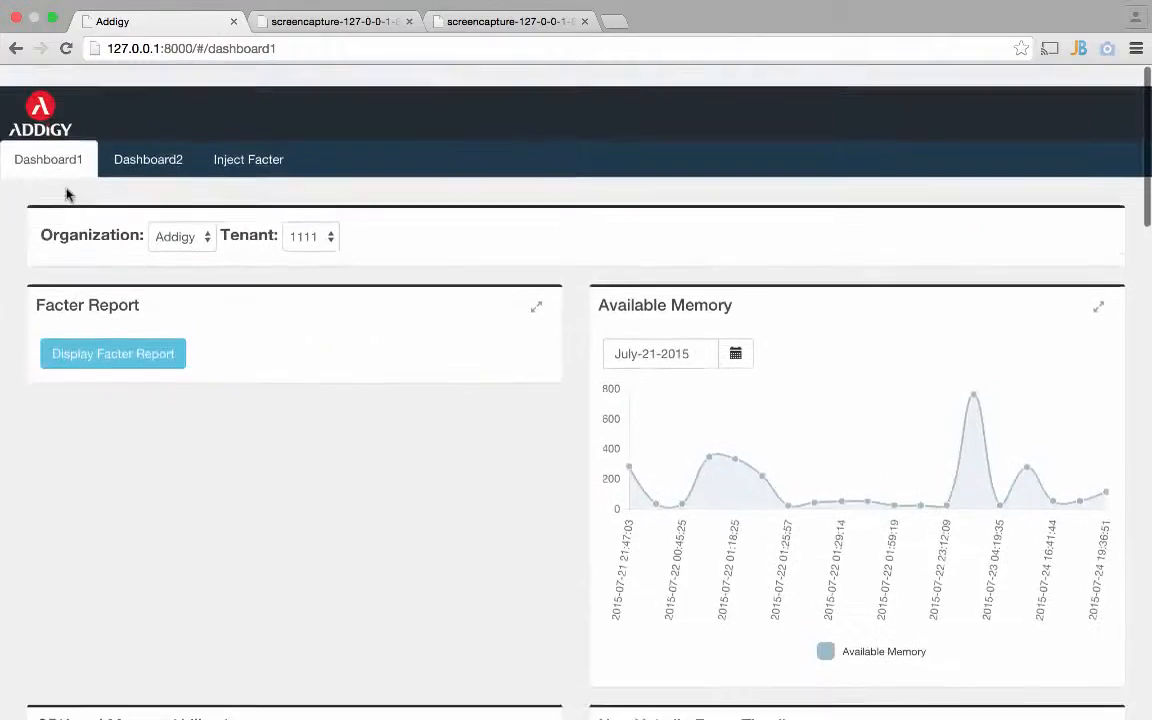
left_click(247, 138)
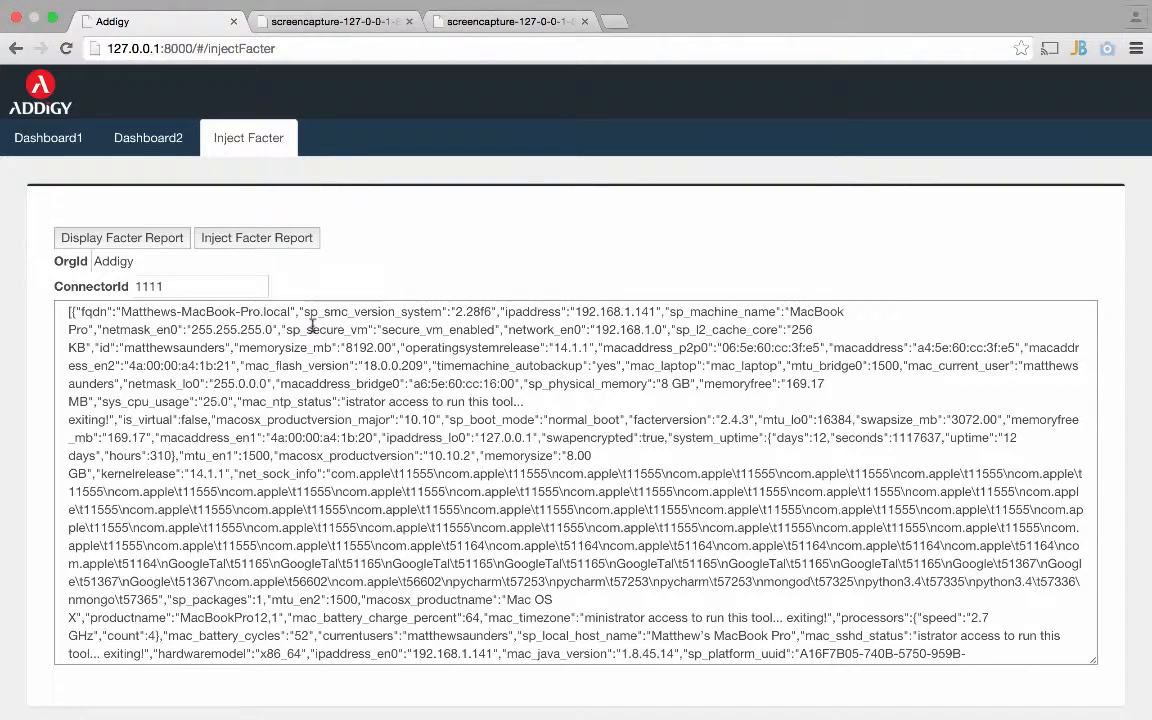
scroll(312, 330, "down", 2)
scroll(314, 350, "up", 2)
scroll(316, 370, "down", 1)
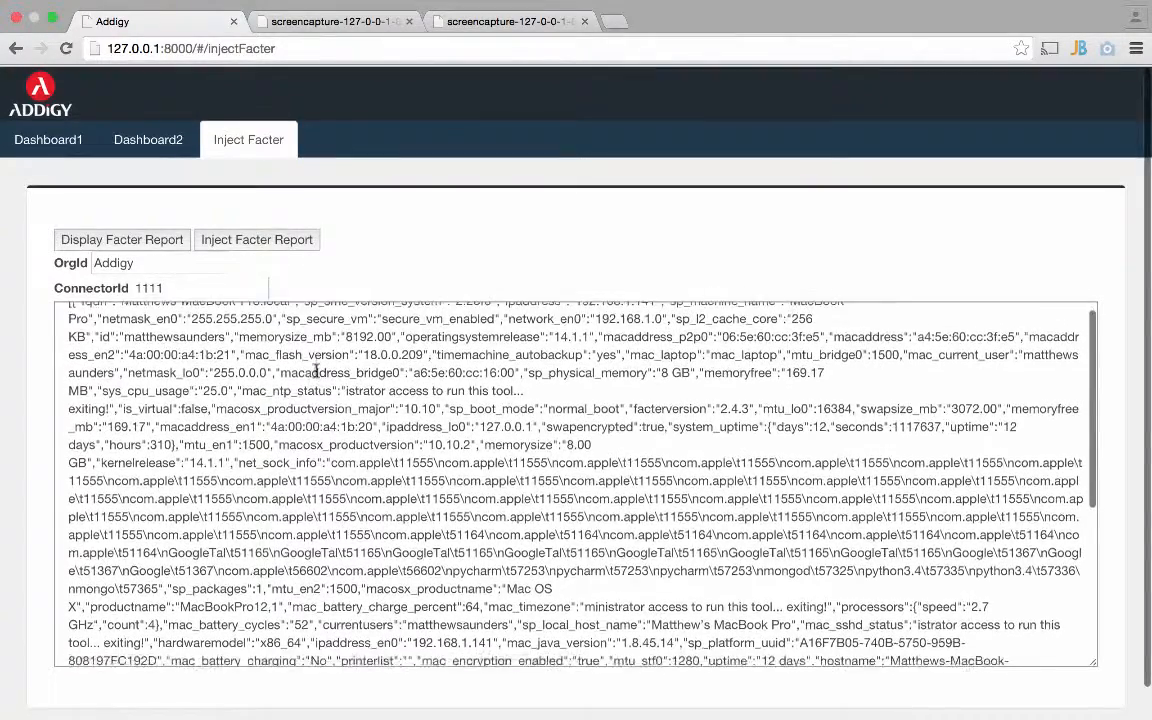
scroll(316, 370, "down", 10)
scroll(316, 370, "up", 10)
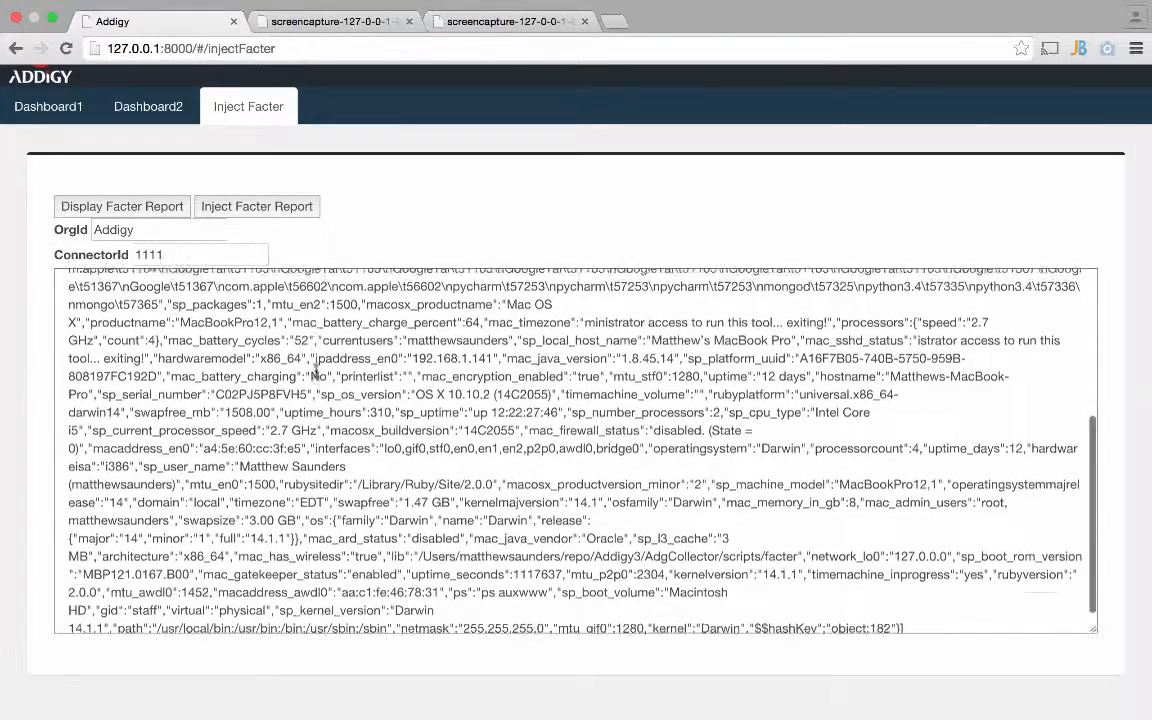
scroll(316, 368, "down", 10)
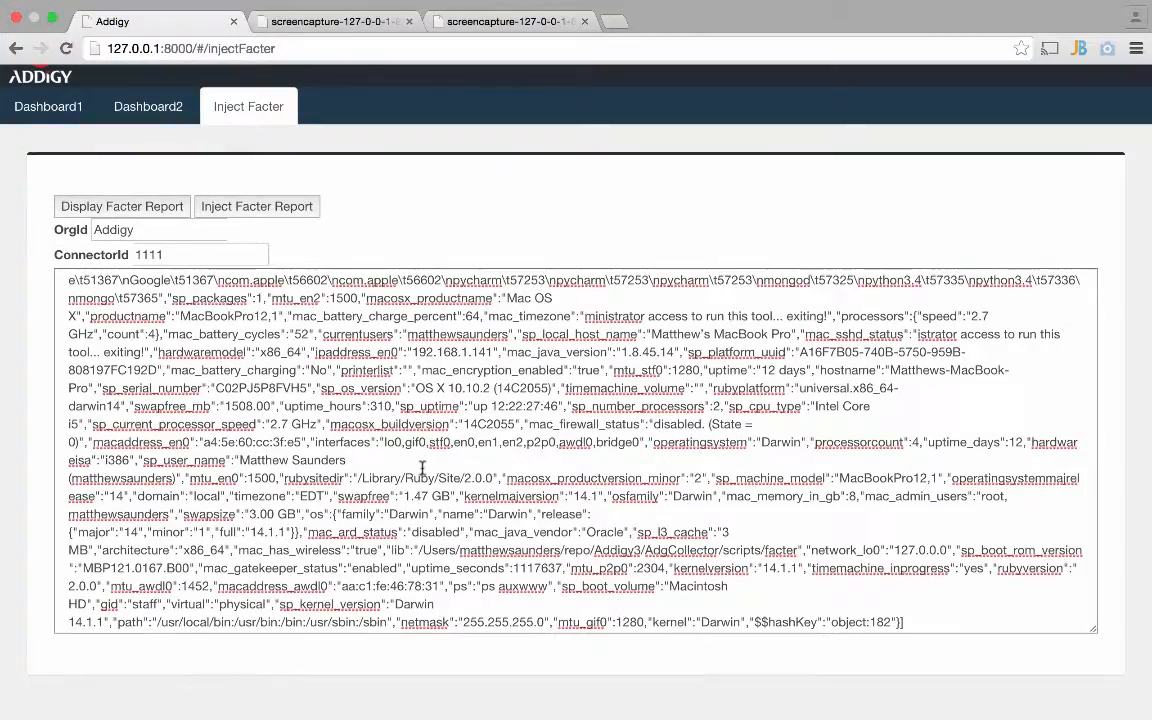
Step: Replace the rubysitedir value in the facter report with "This is a test" and inject the report
left_click(316, 370)
left_click_drag(357, 478, 495, 477)
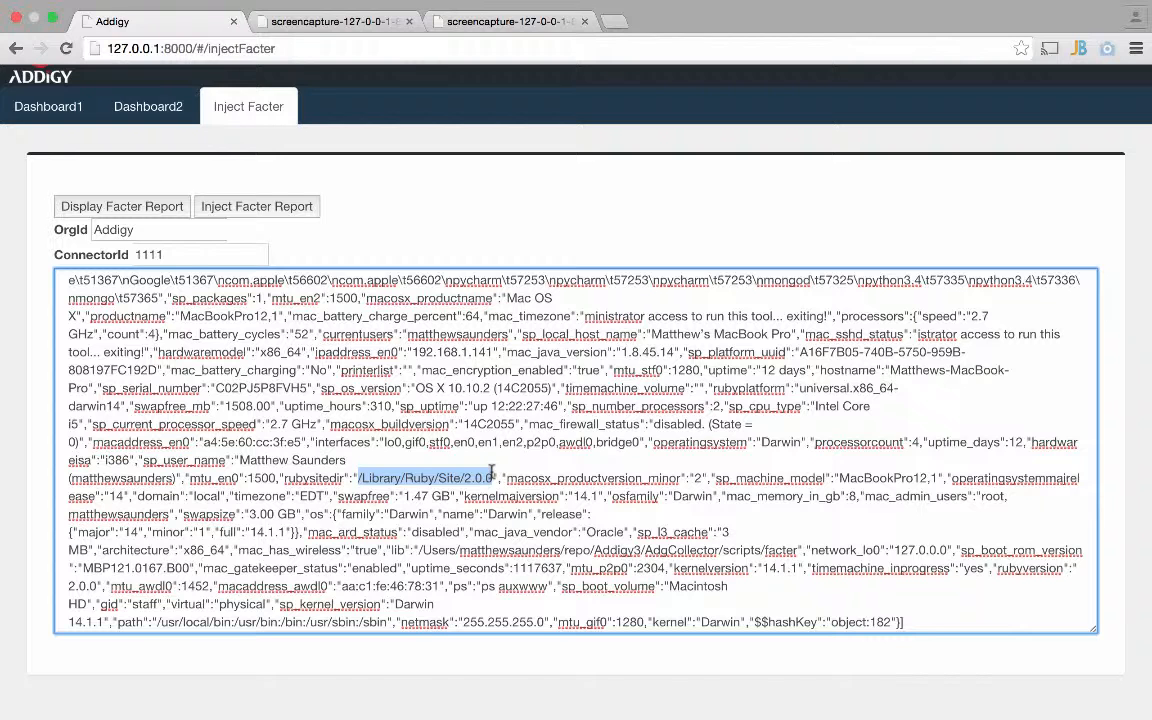
type("This is a")
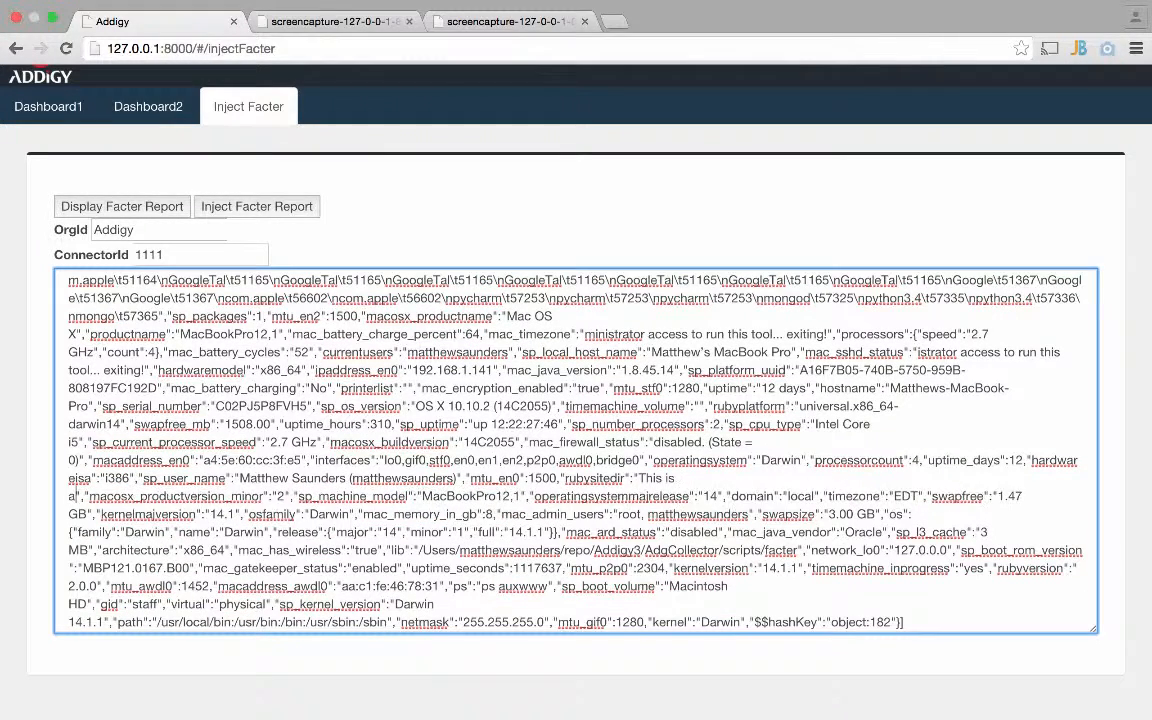
type(" test")
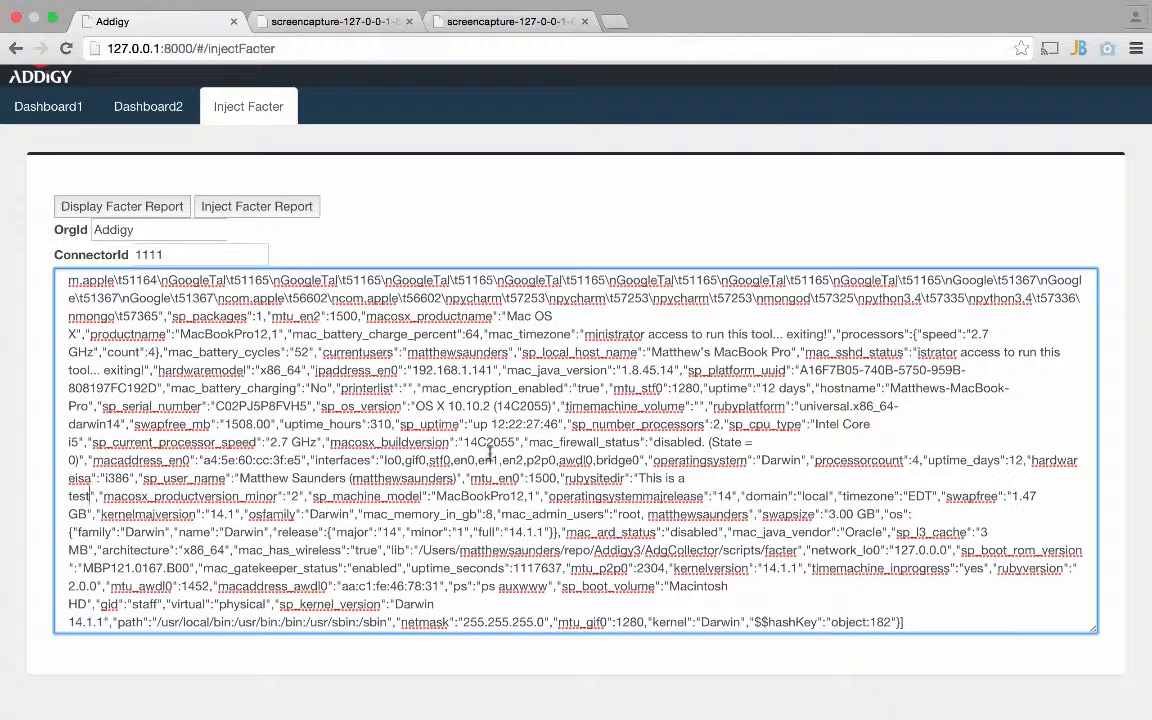
left_click(294, 207)
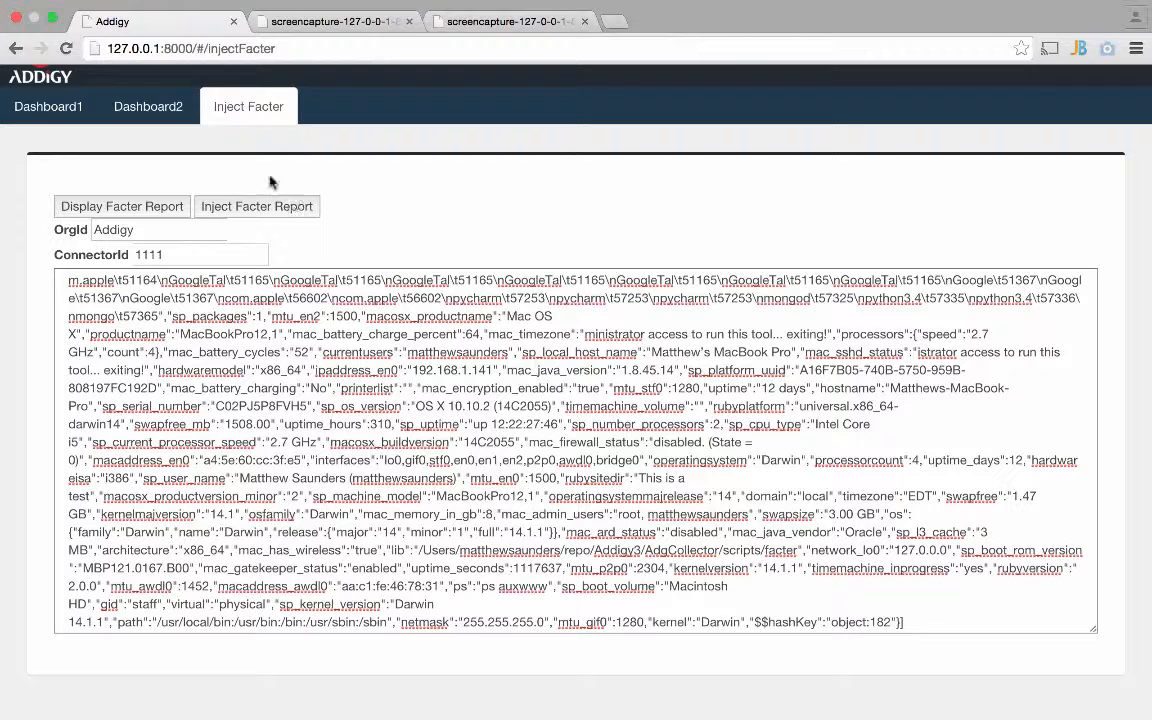
Step: Reload the site and find the rubysitedir entry in Dashboard1's Non-Volatile Event Timeline
left_click(65, 48)
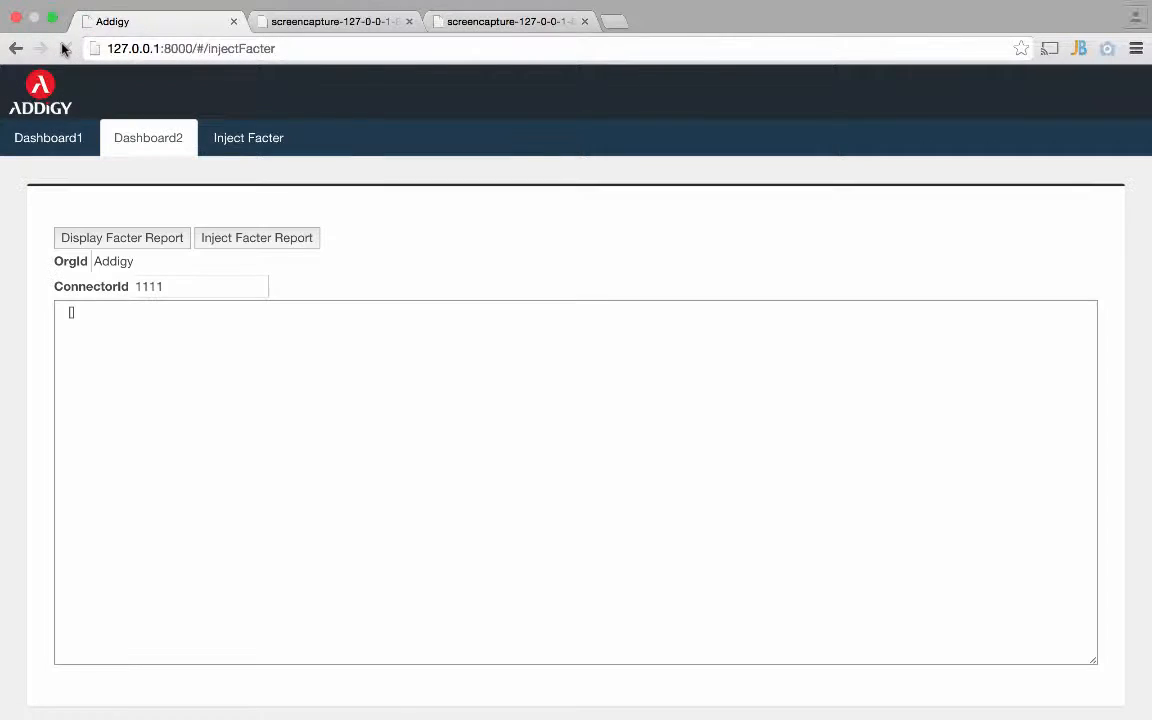
left_click(68, 139)
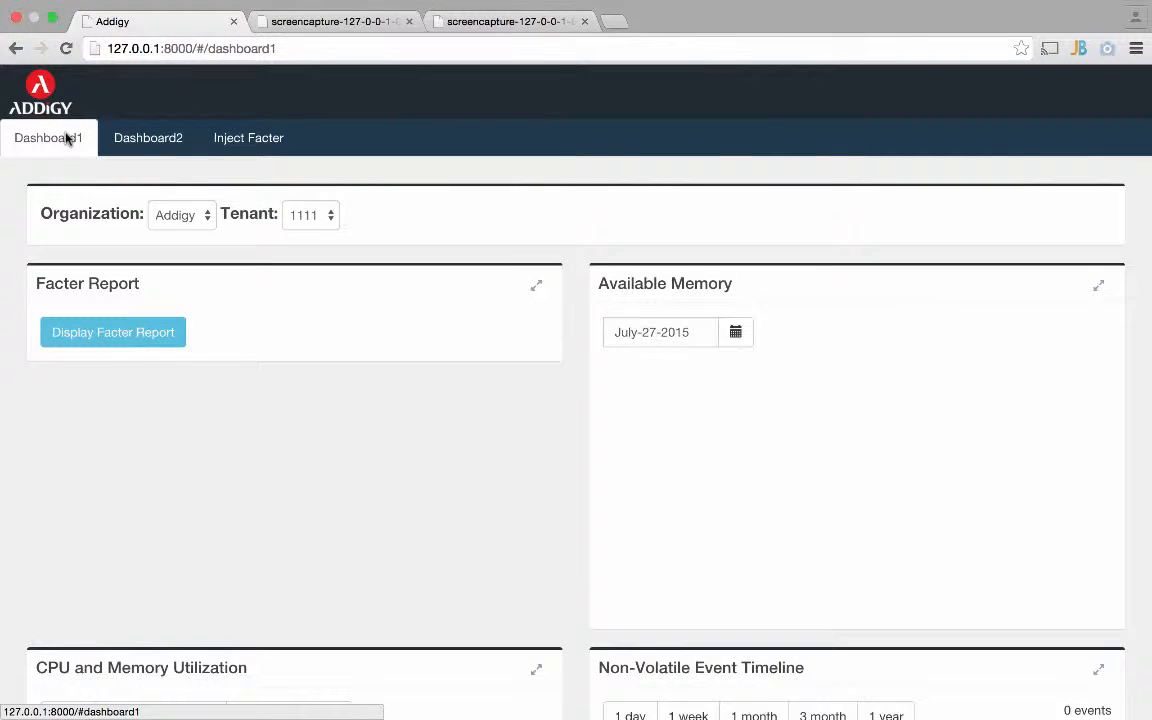
scroll(428, 400, "down", 10)
scroll(428, 400, "up", 4)
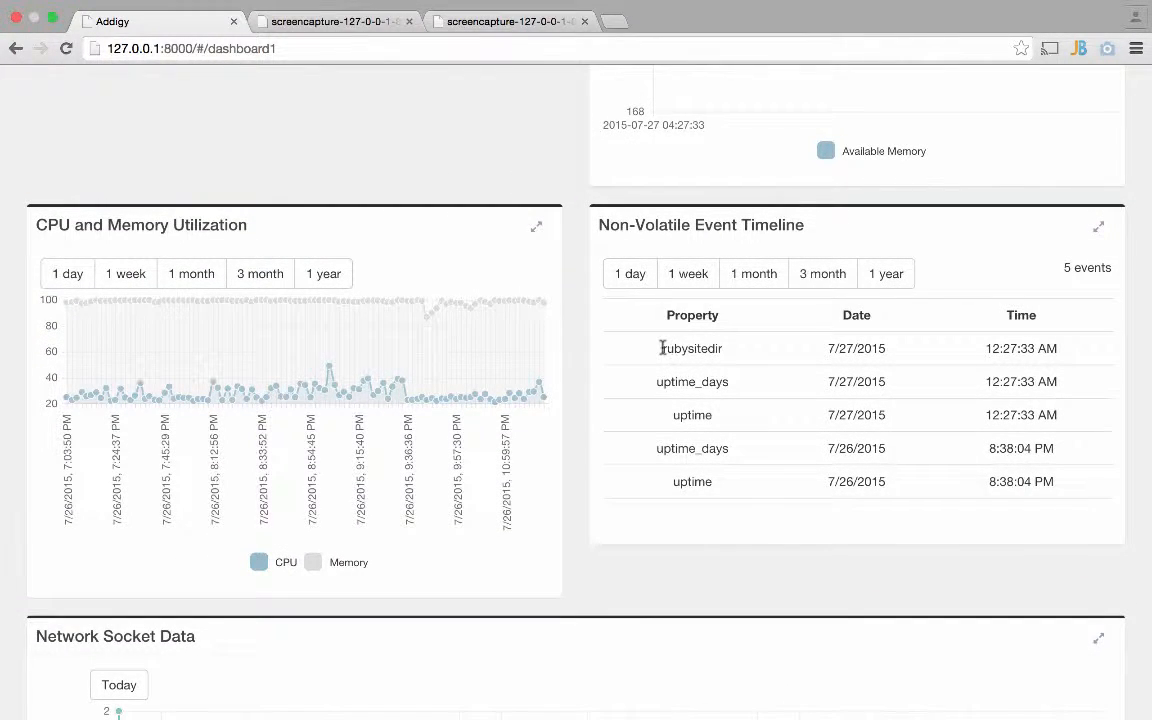
left_click_drag(661, 347, 748, 347)
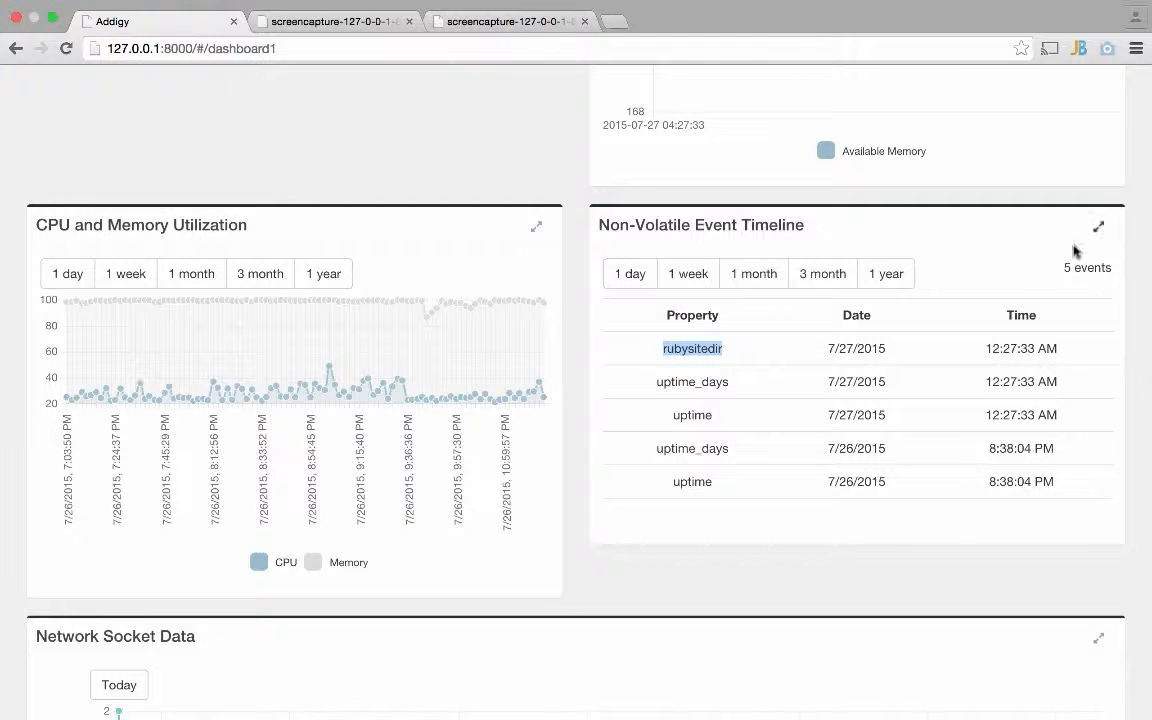
Step: Enlarge the Event Timeline, check the rubysitedir event's old and new values, and close the timeline
left_click(1098, 227)
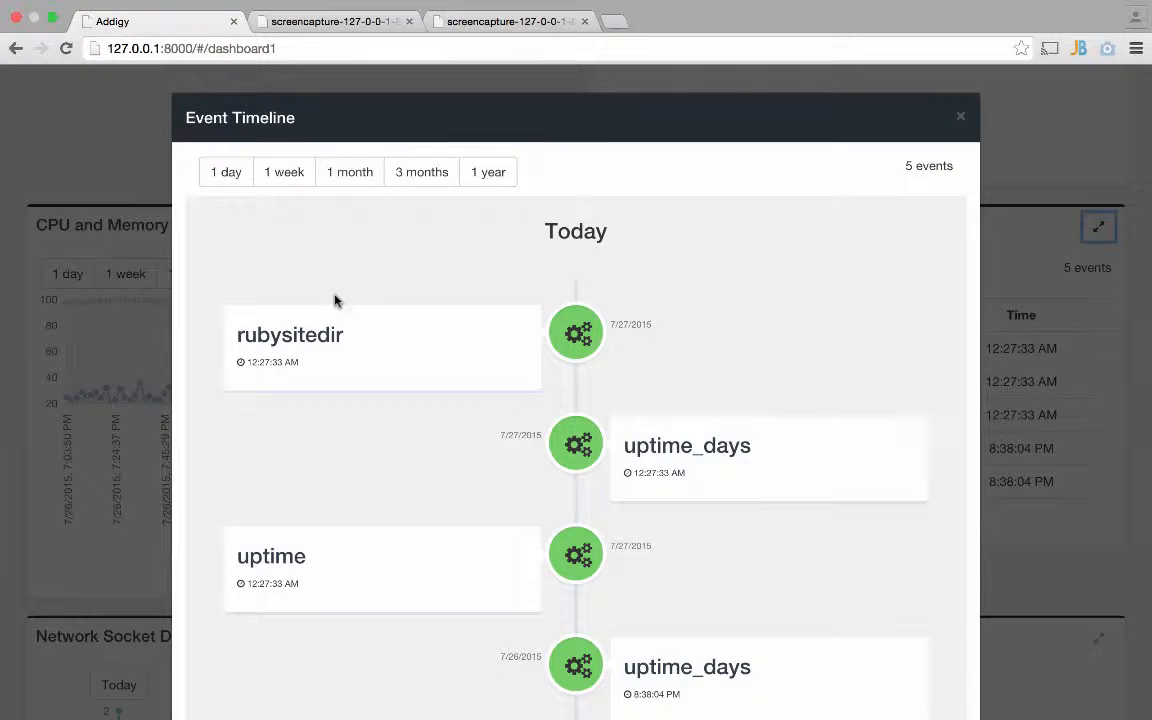
left_click(397, 347)
scroll(397, 347, "down", 3)
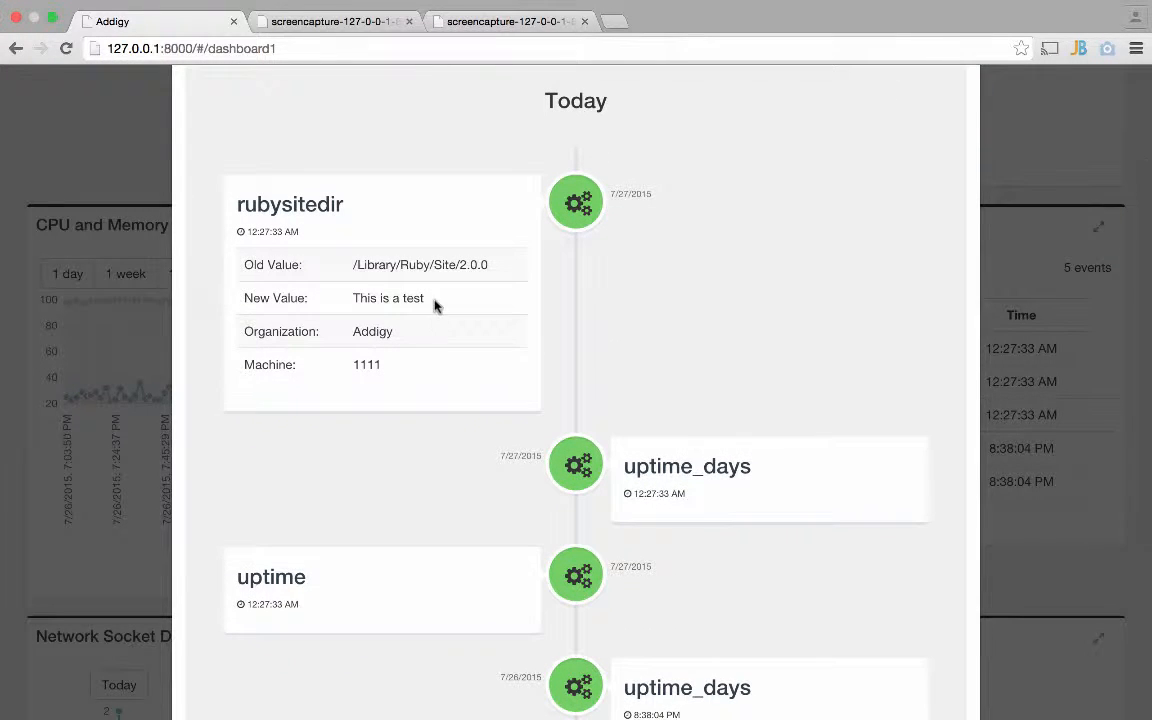
left_click_drag(433, 302, 352, 299)
left_click(352, 300)
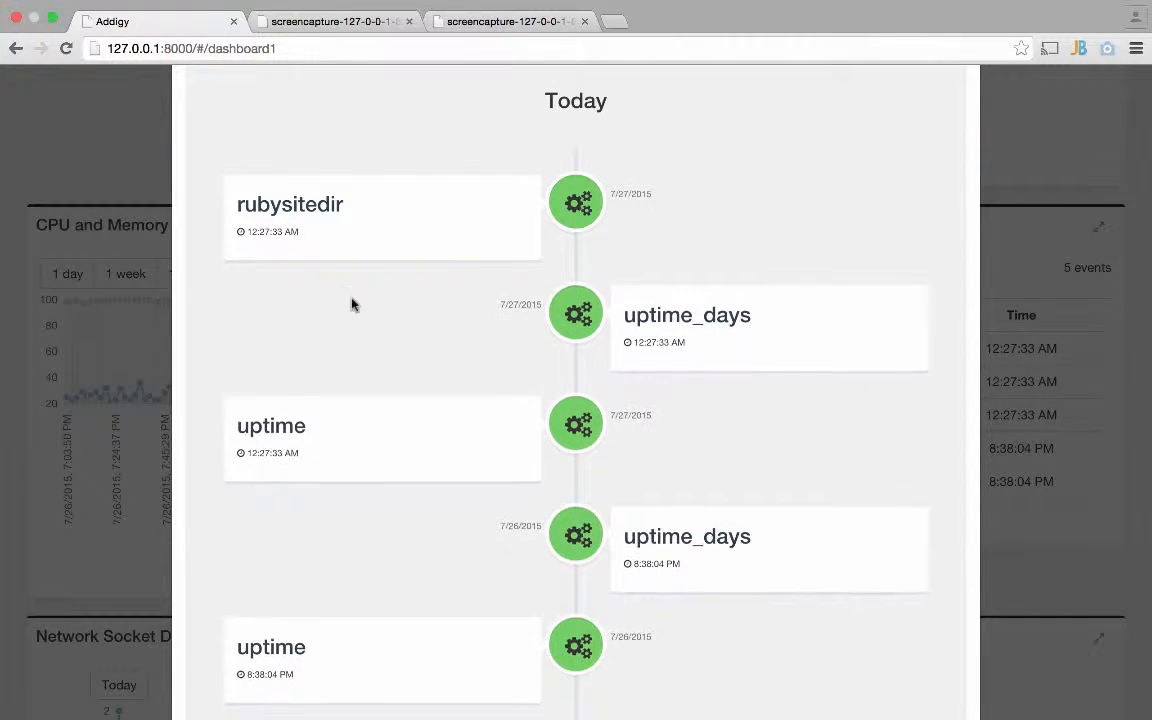
left_click(396, 224)
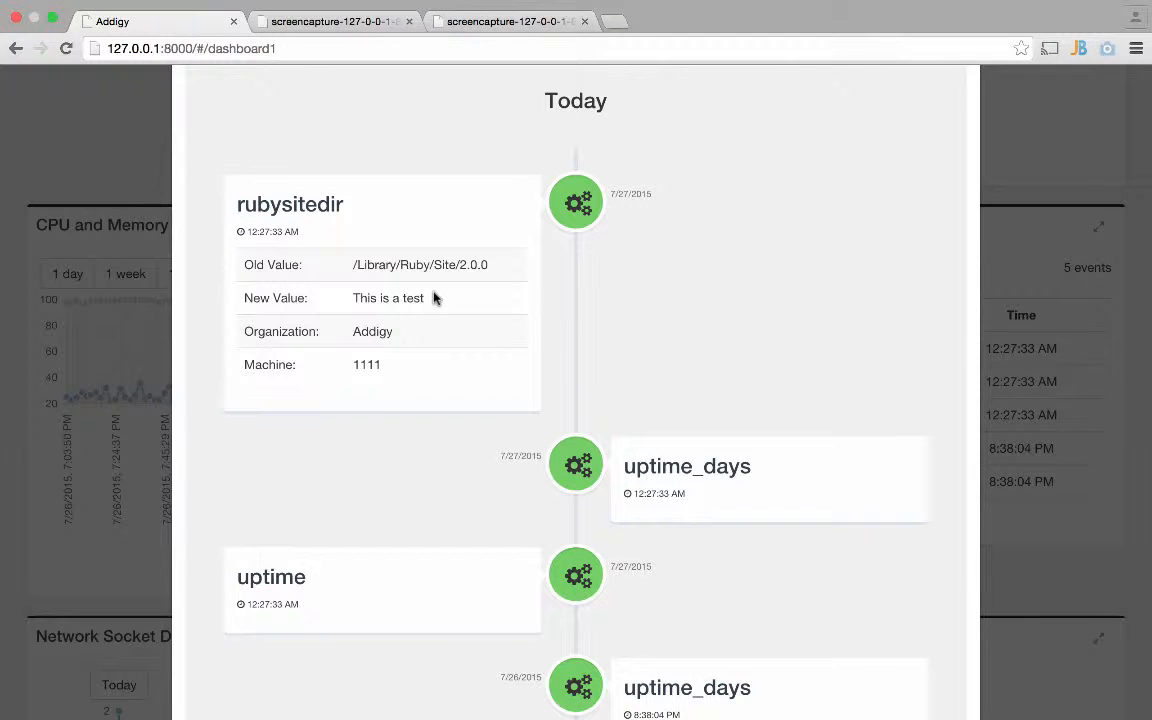
left_click(458, 216)
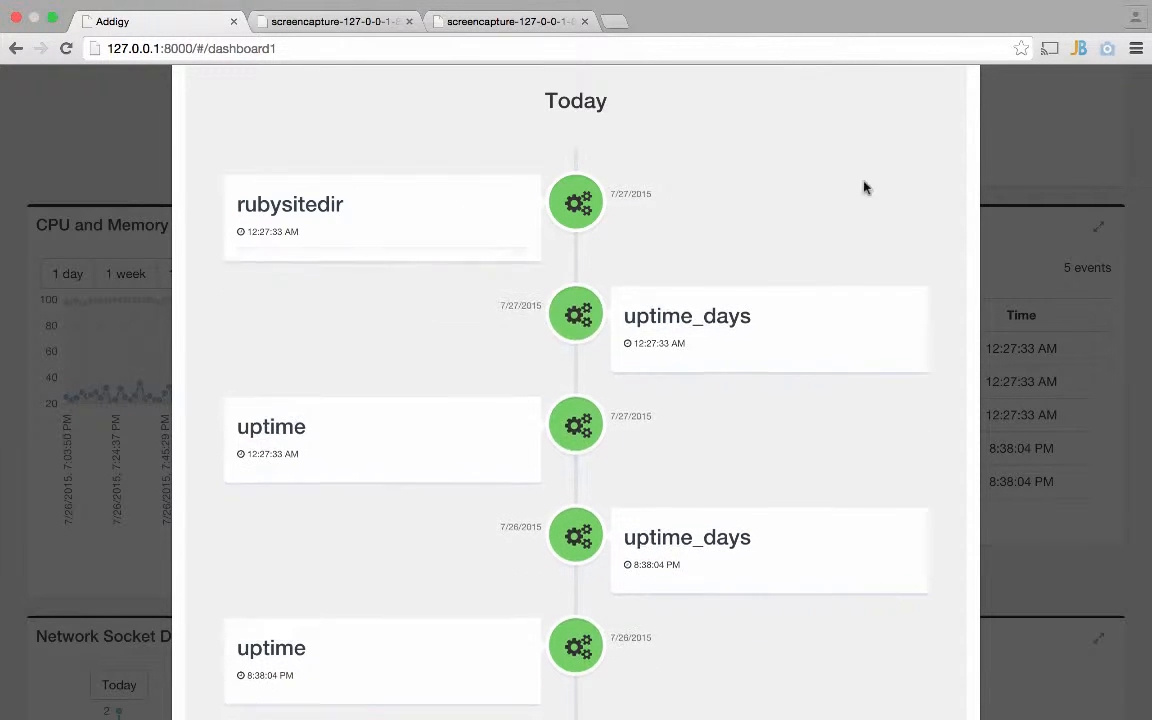
left_click(1073, 201)
scroll(895, 224, "up", 10)
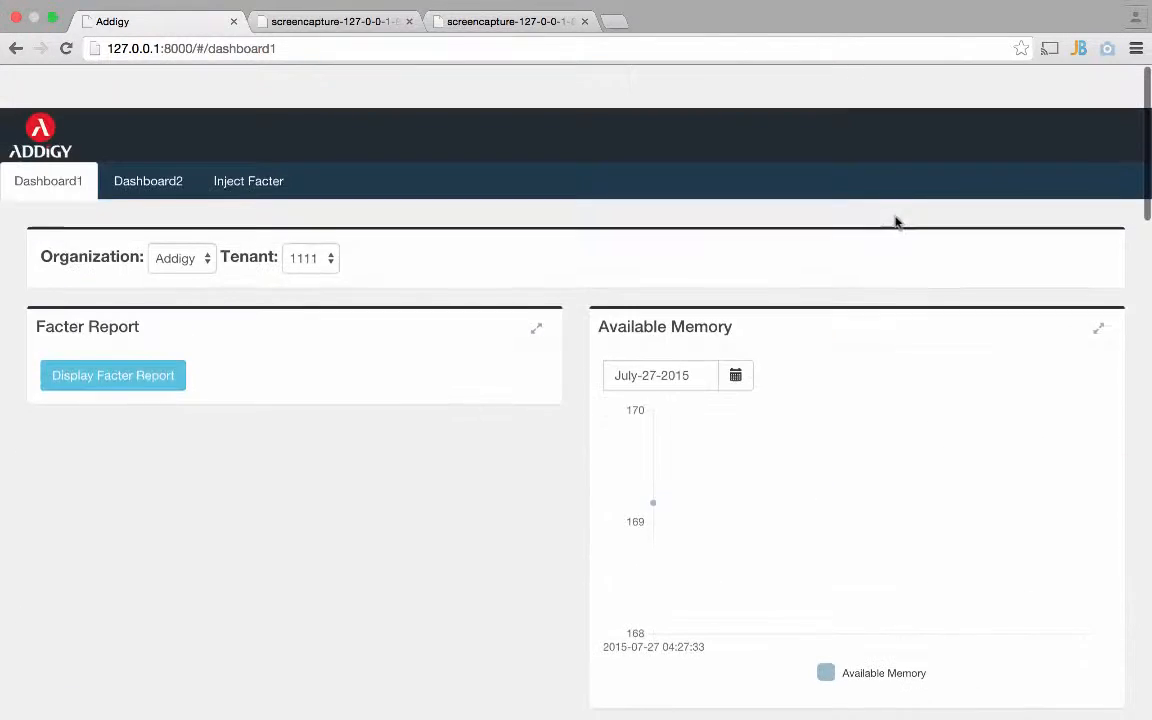